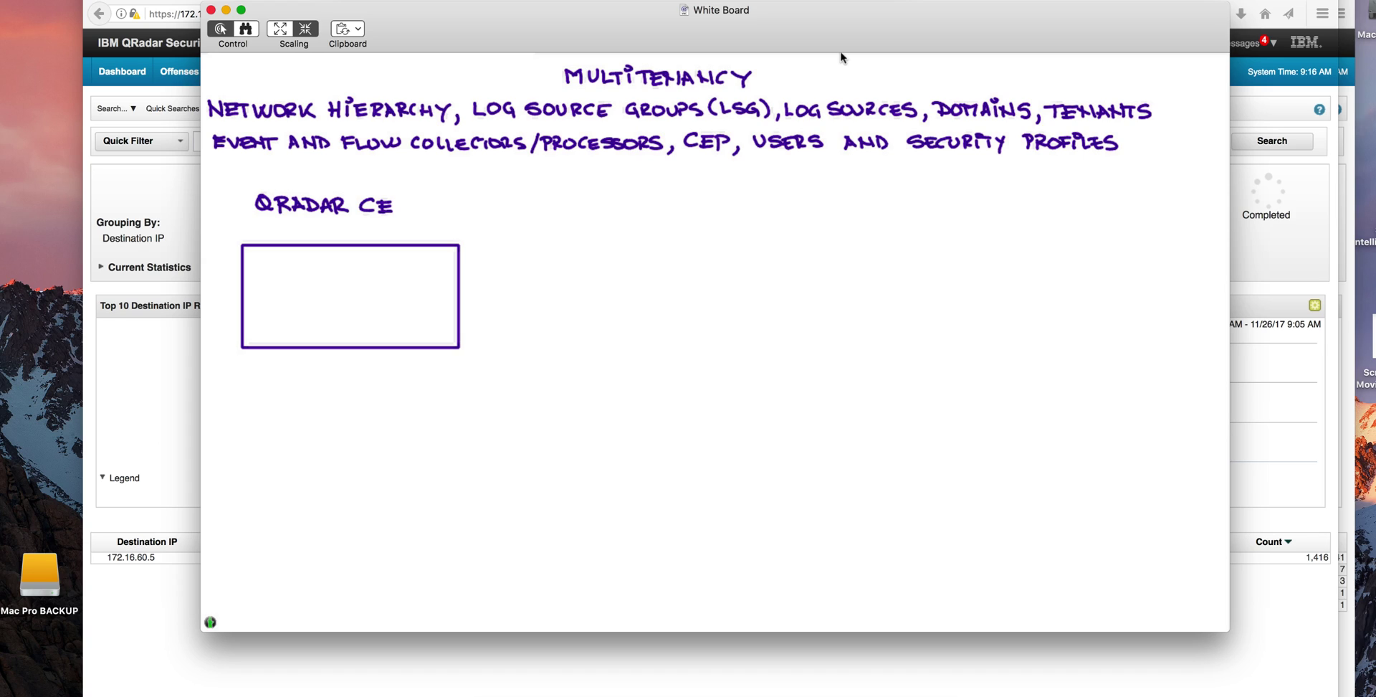
# - Switch from the whiteboard to QRadar and compare Log Activity by destination IP in the admin, C1_Admin and C2_Admin sessions
pyautogui.moveTo(732, 693)
pyautogui.press('super+Tab')
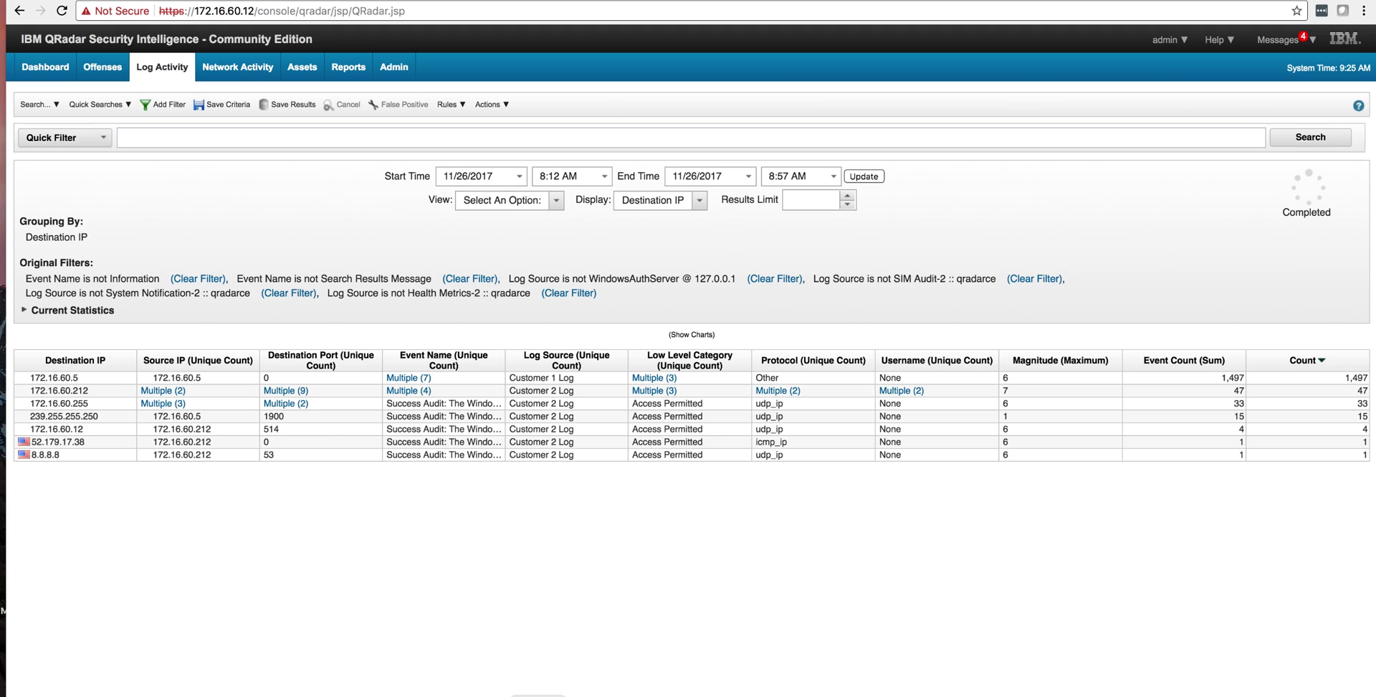
pyautogui.press('super+Tab')
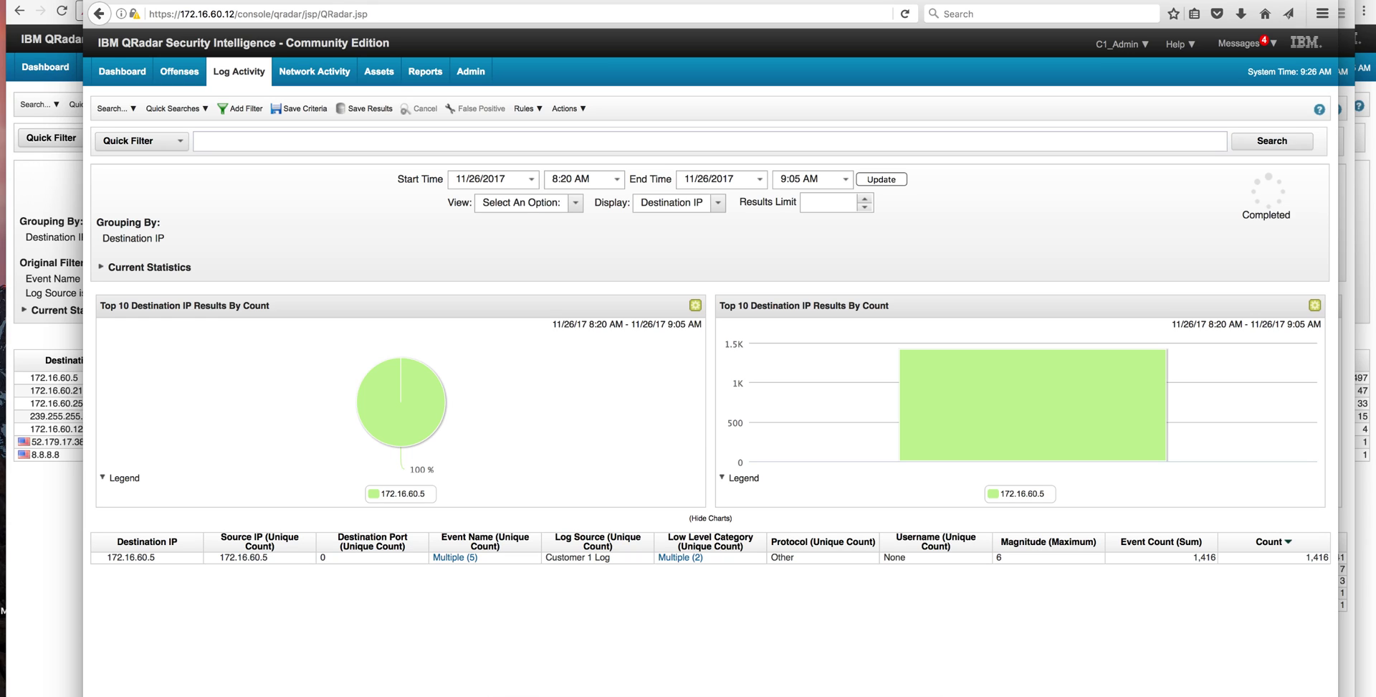
pyautogui.rightClick(539, 694)
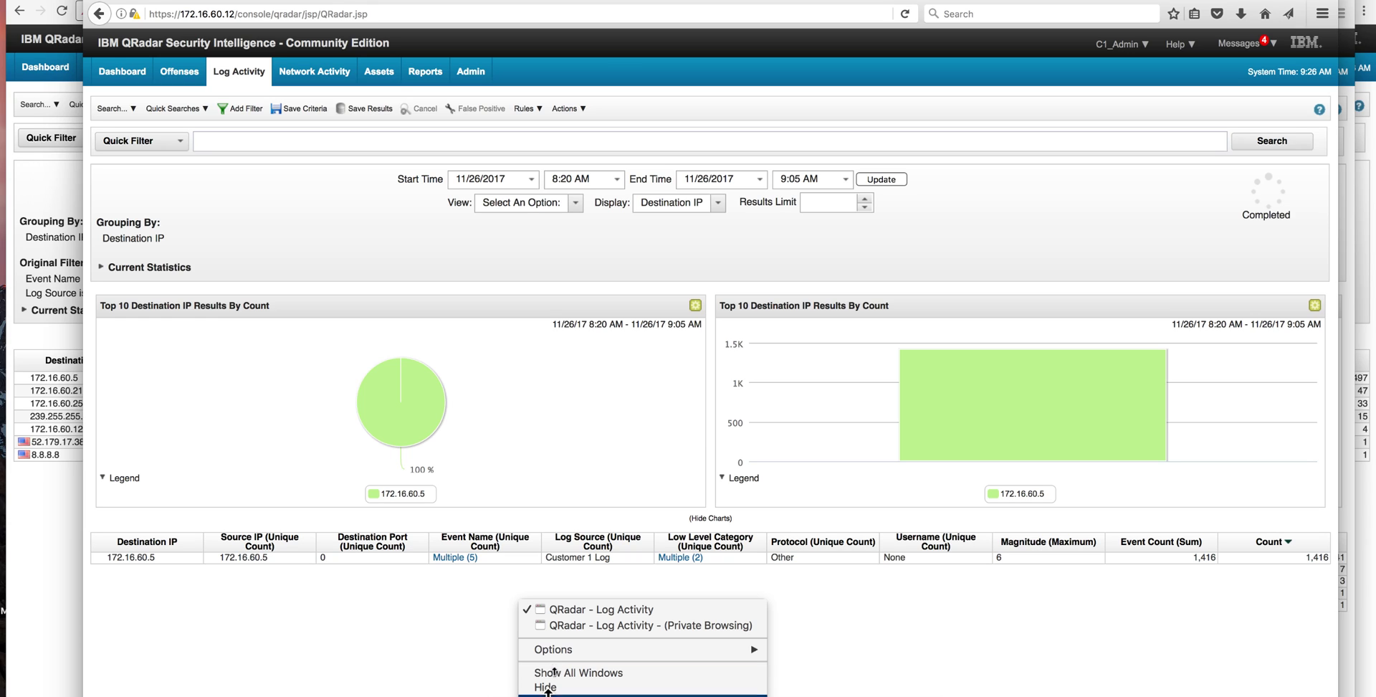
pyautogui.click(562, 625)
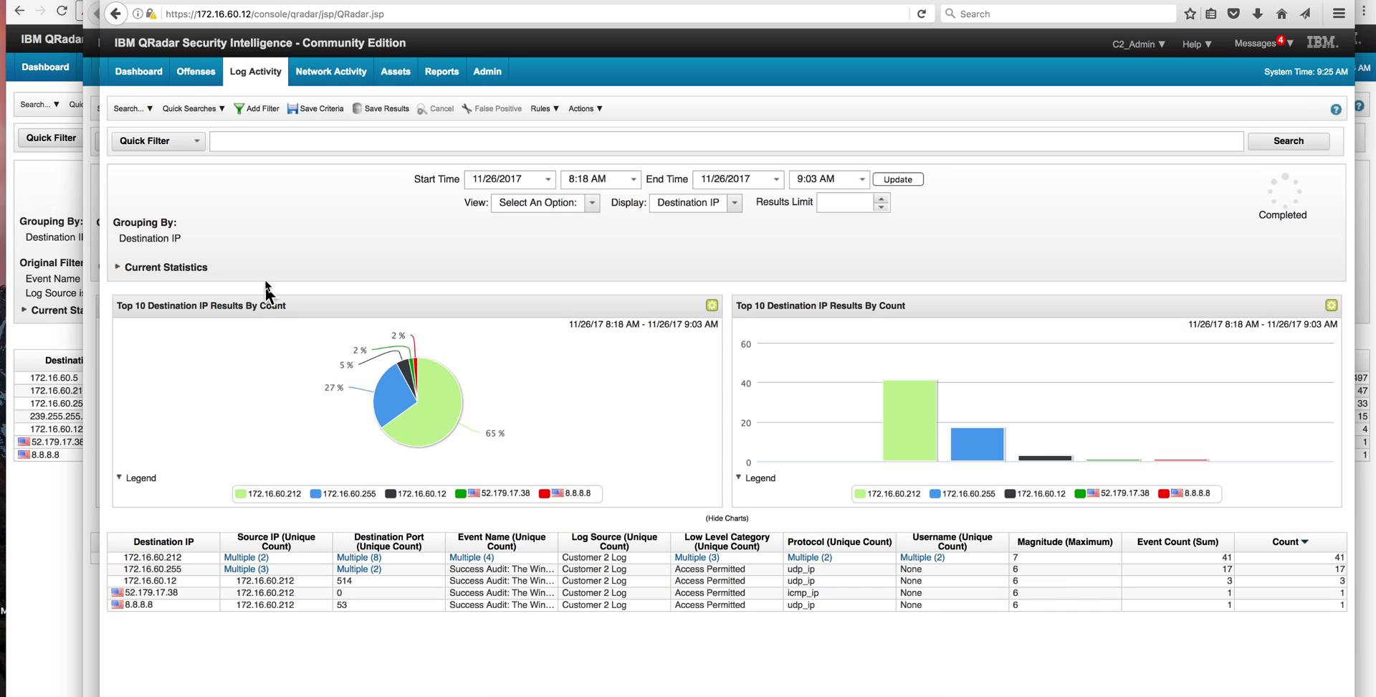
pyautogui.click(127, 1)
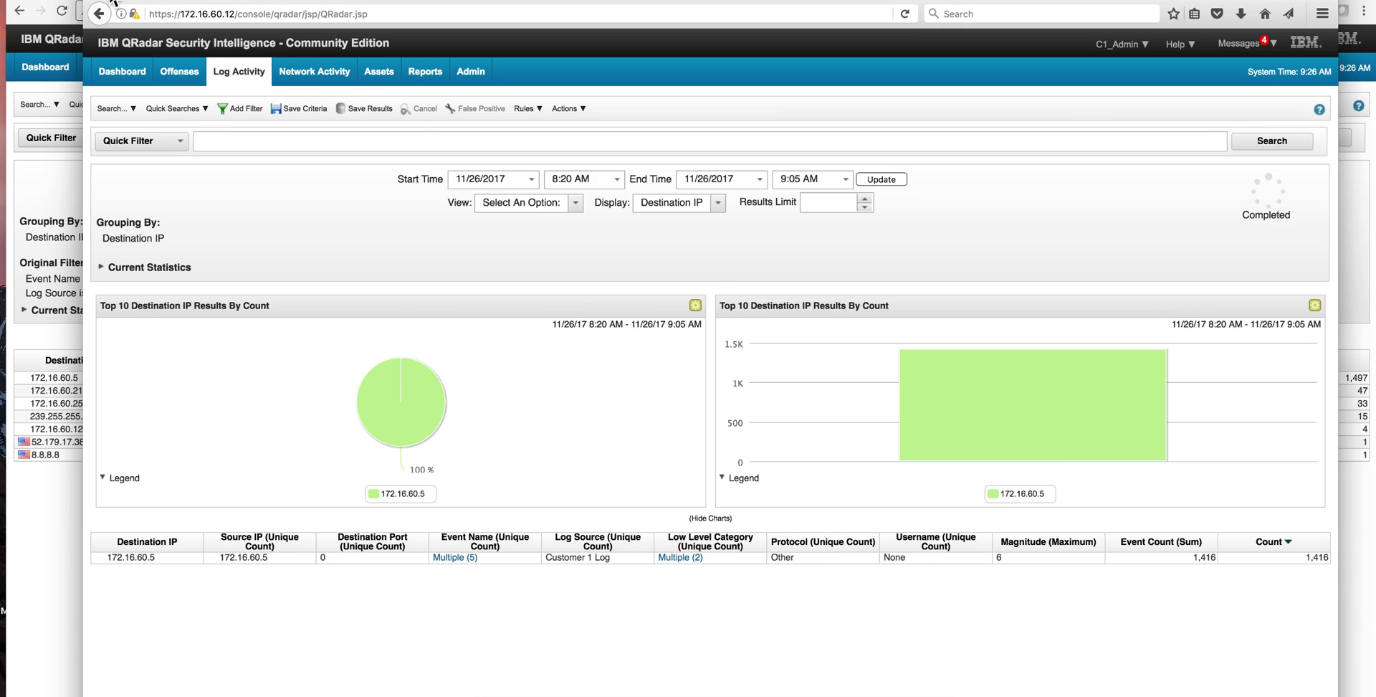
pyautogui.click(113, 2)
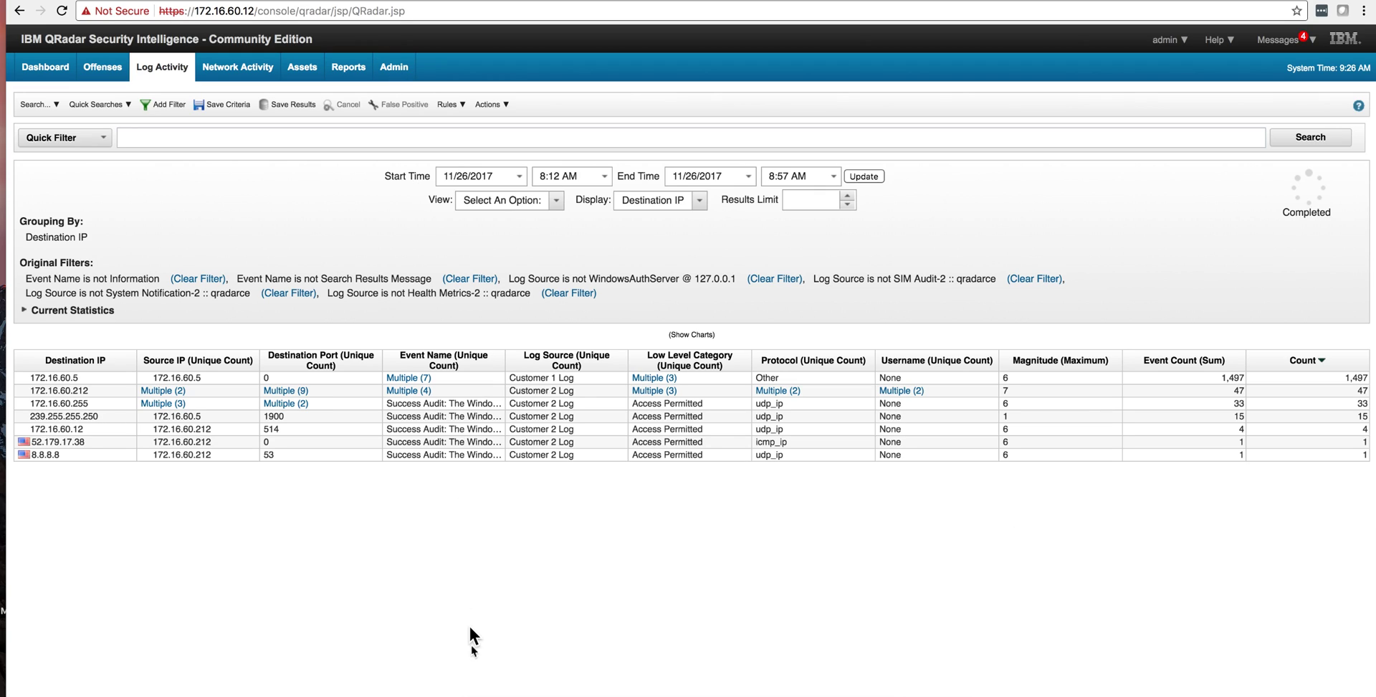
# - Compare the All Offenses lists of the C1_Admin, C2_Admin and admin sessions, widening C2_Admin's Offense Source column to read the full address
pyautogui.click(917, 677)
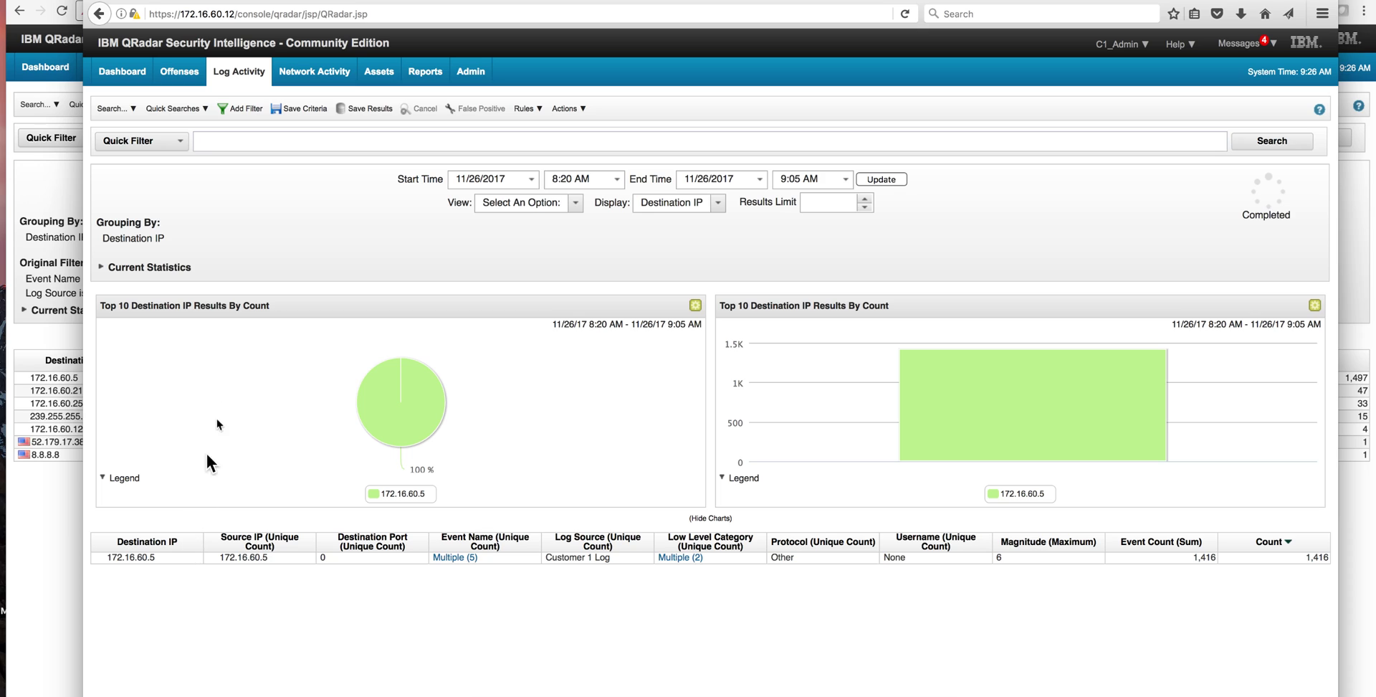
pyautogui.click(180, 71)
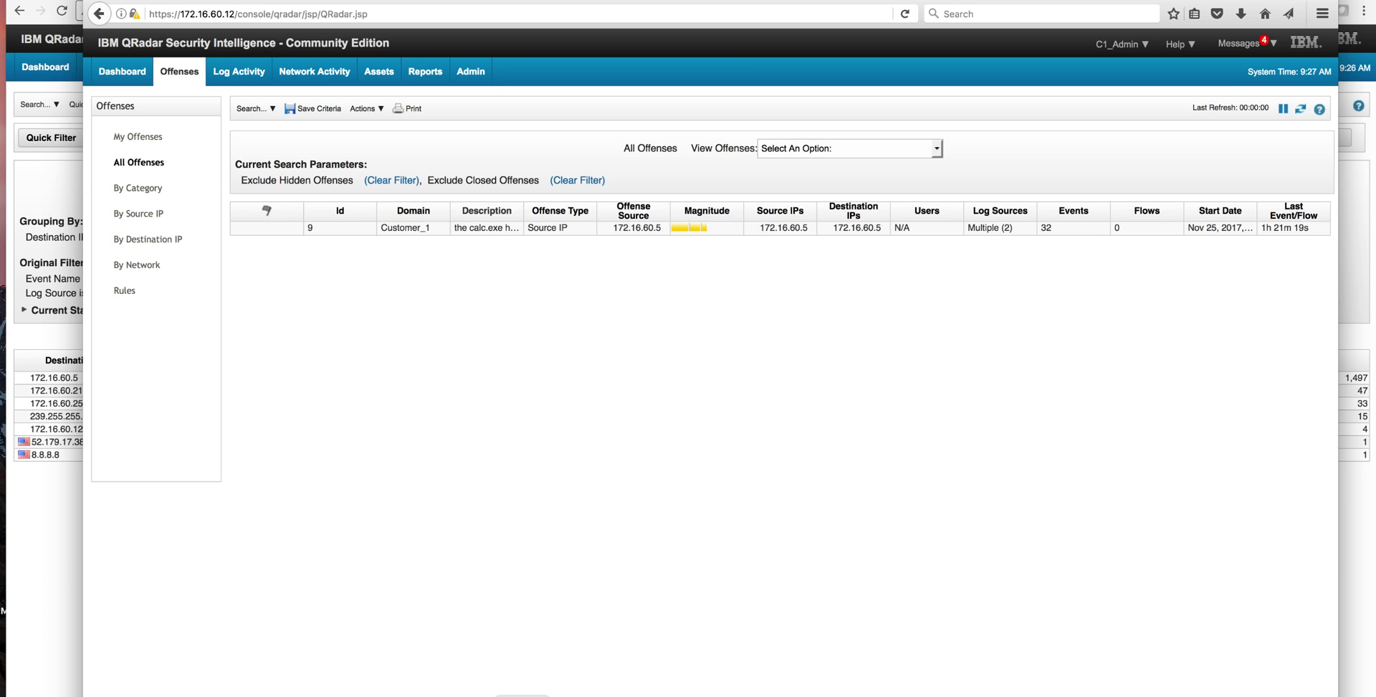
pyautogui.rightClick(543, 694)
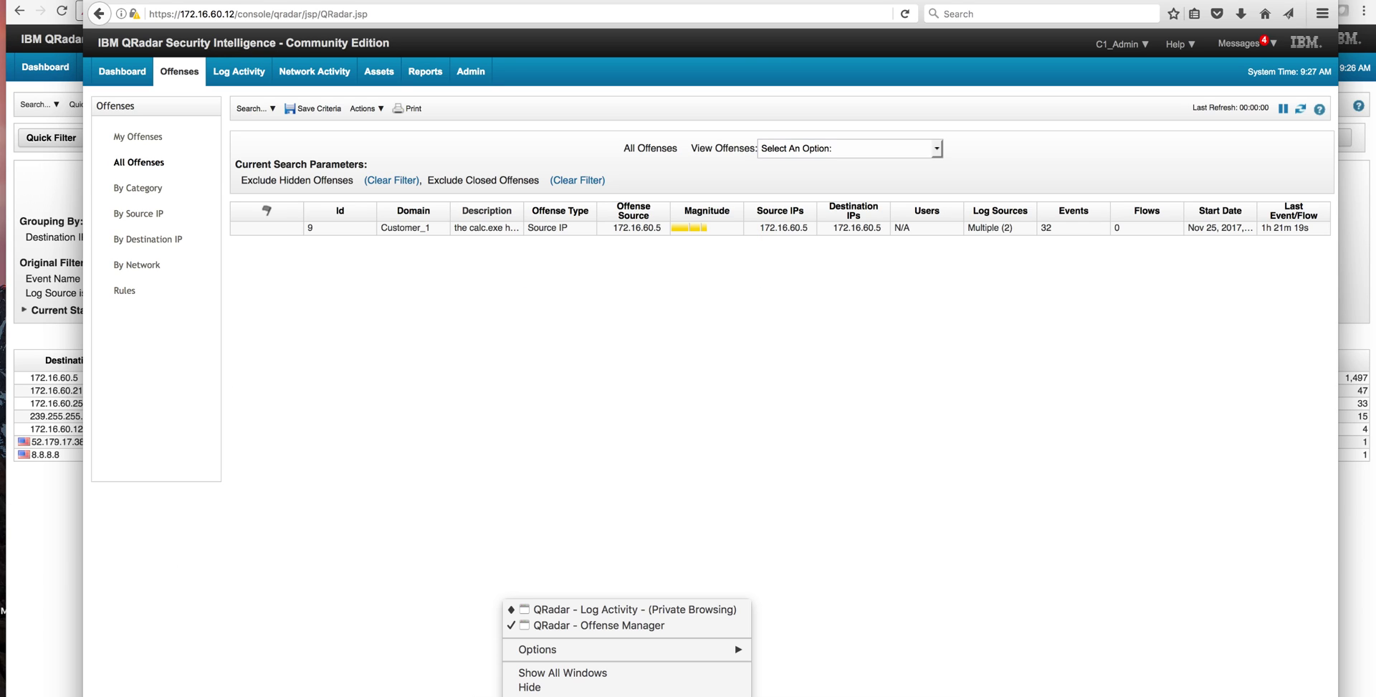
pyautogui.click(543, 611)
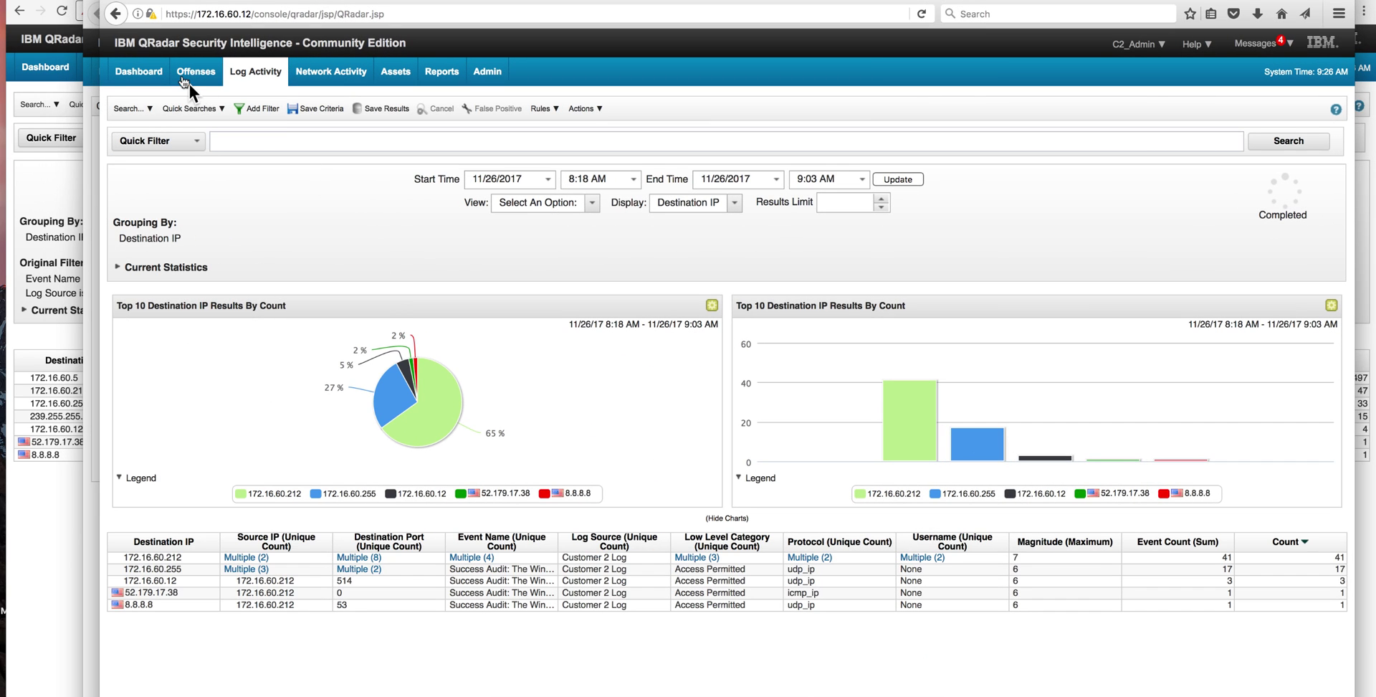
pyautogui.click(188, 79)
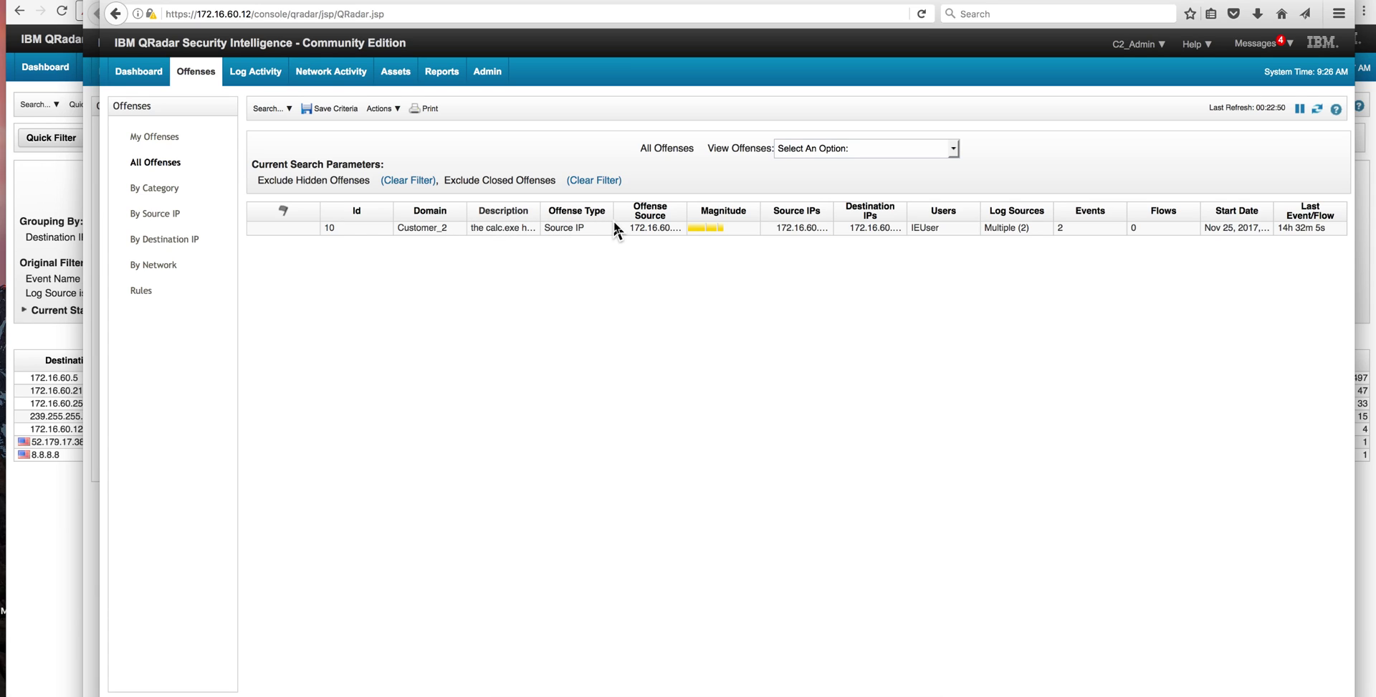
pyautogui.moveTo(689, 210); pyautogui.dragTo(730, 210)
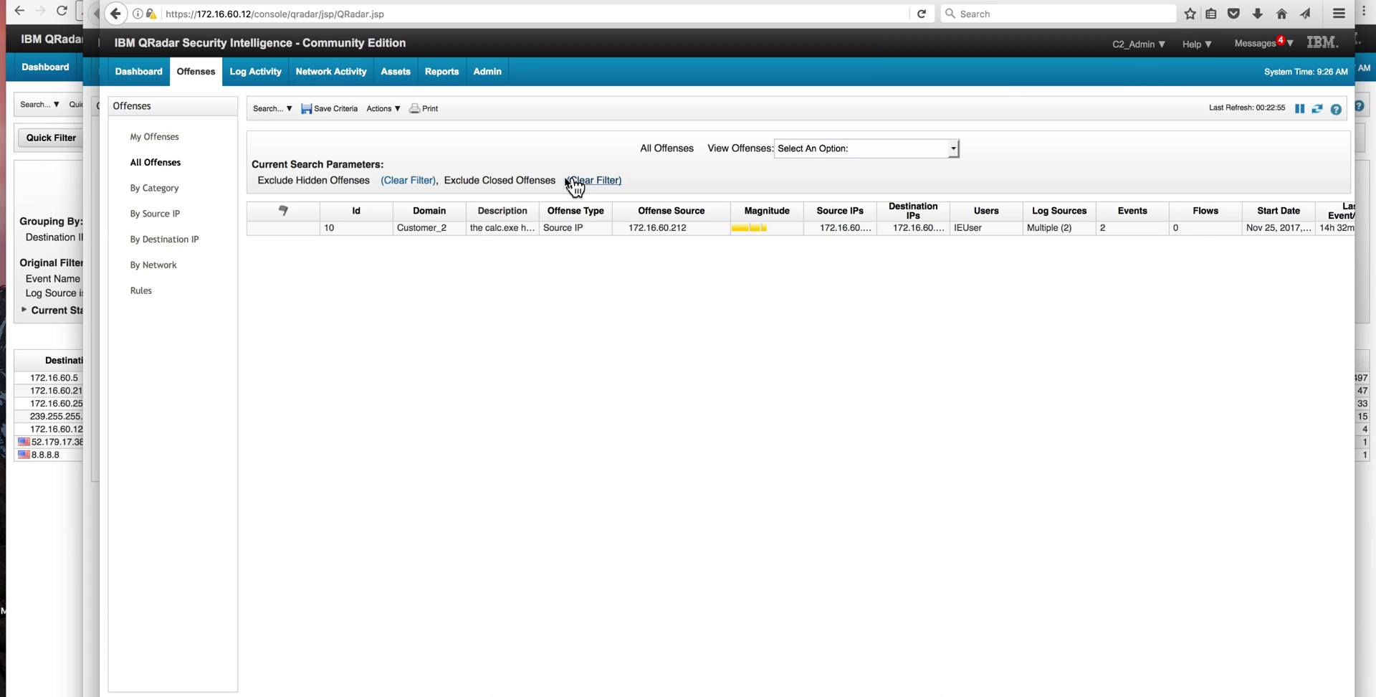
pyautogui.click(49, 203)
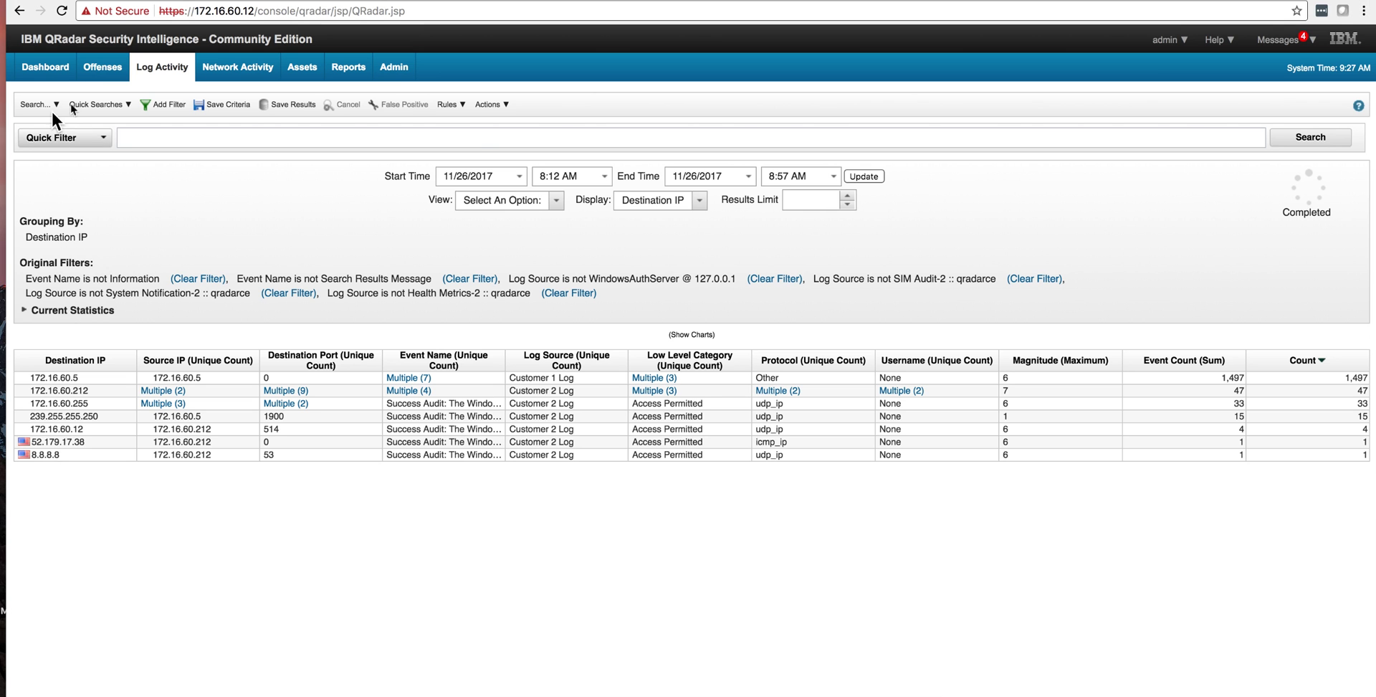
pyautogui.click(104, 70)
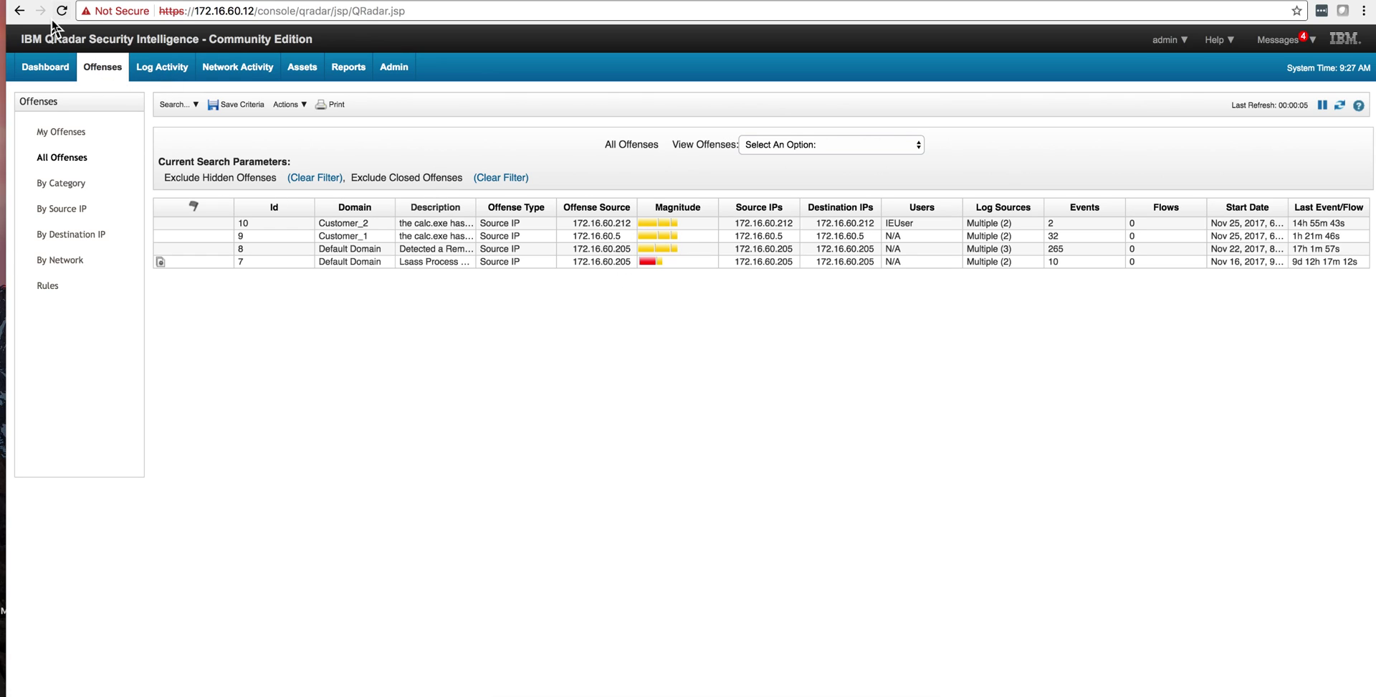
# - Open the Network Hierarchy from the admin session's administration page and expand the Customer_1 group
pyautogui.click(392, 70)
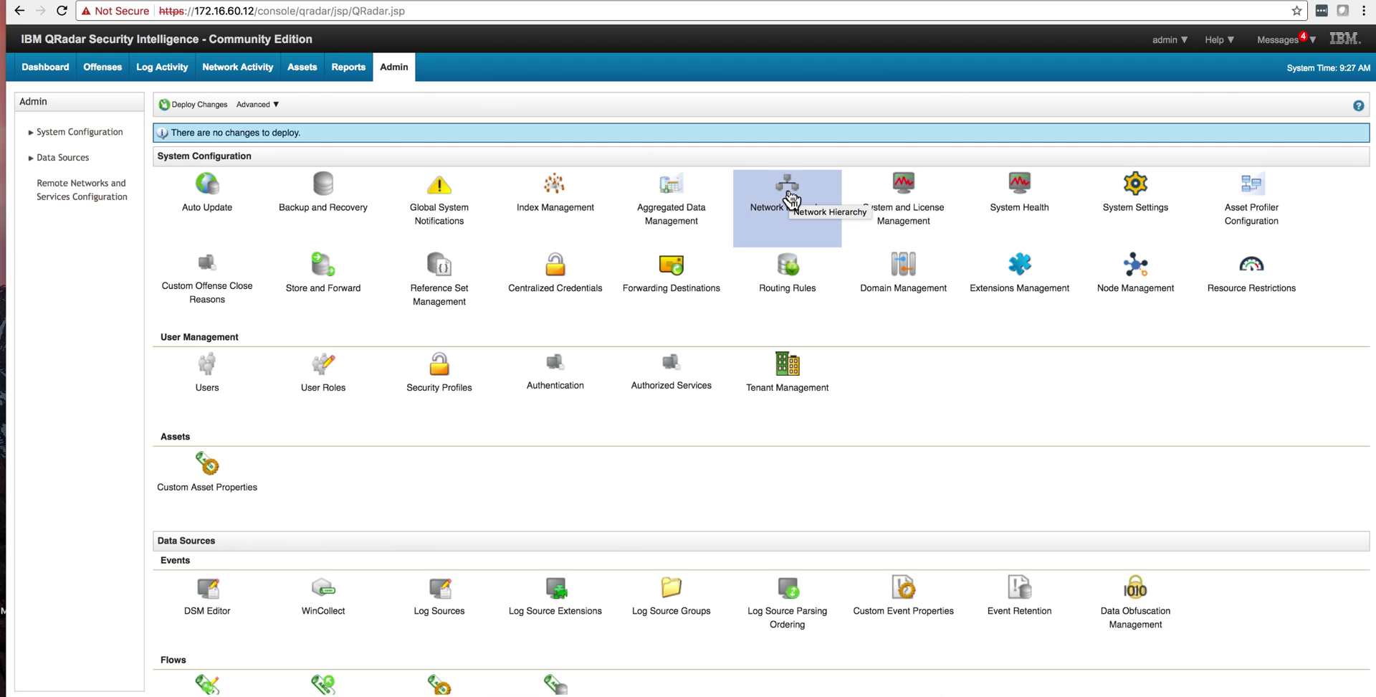
pyautogui.click(789, 192)
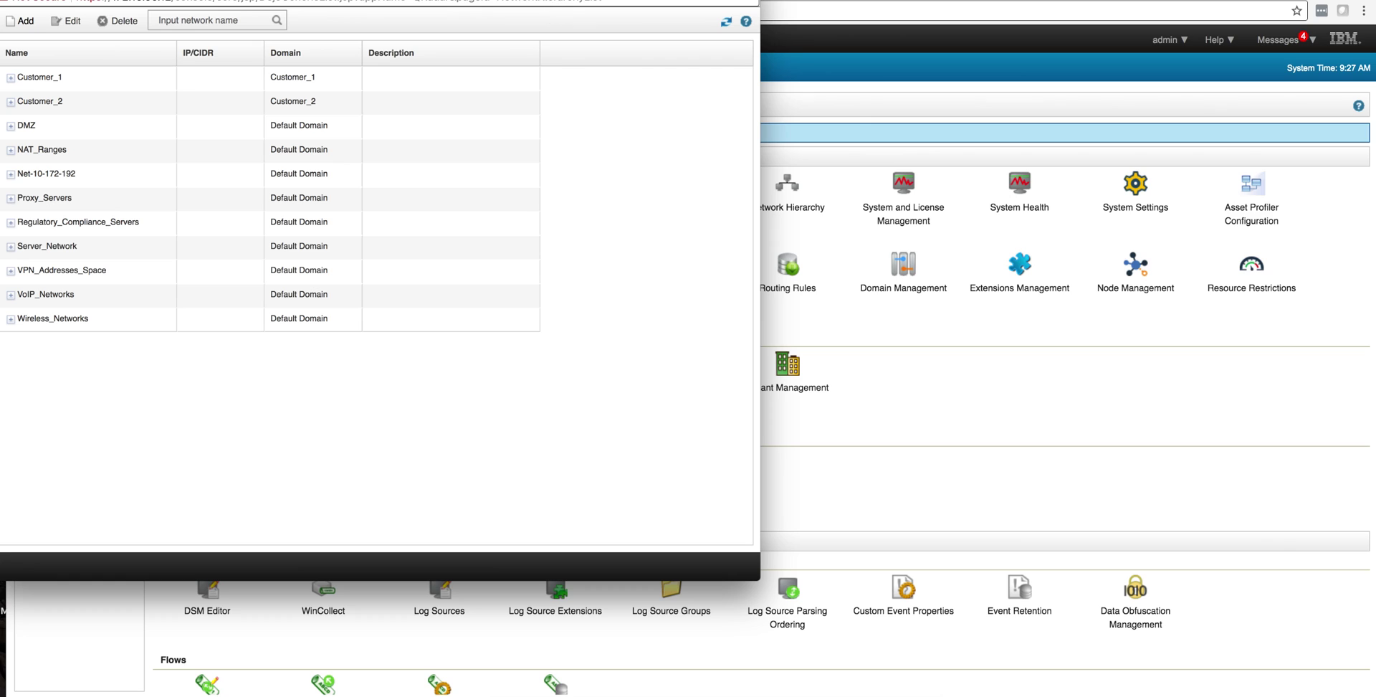
pyautogui.moveTo(552, 2); pyautogui.dragTo(732, 66)
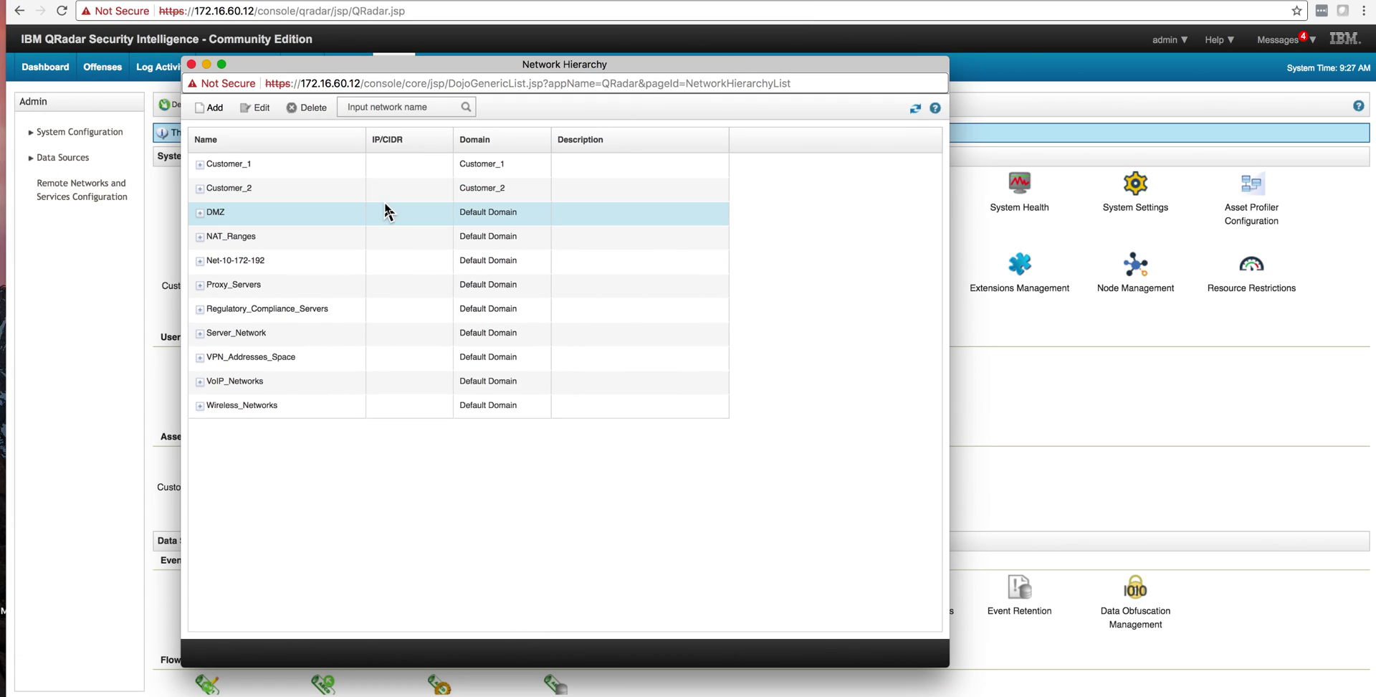
pyautogui.click(217, 165)
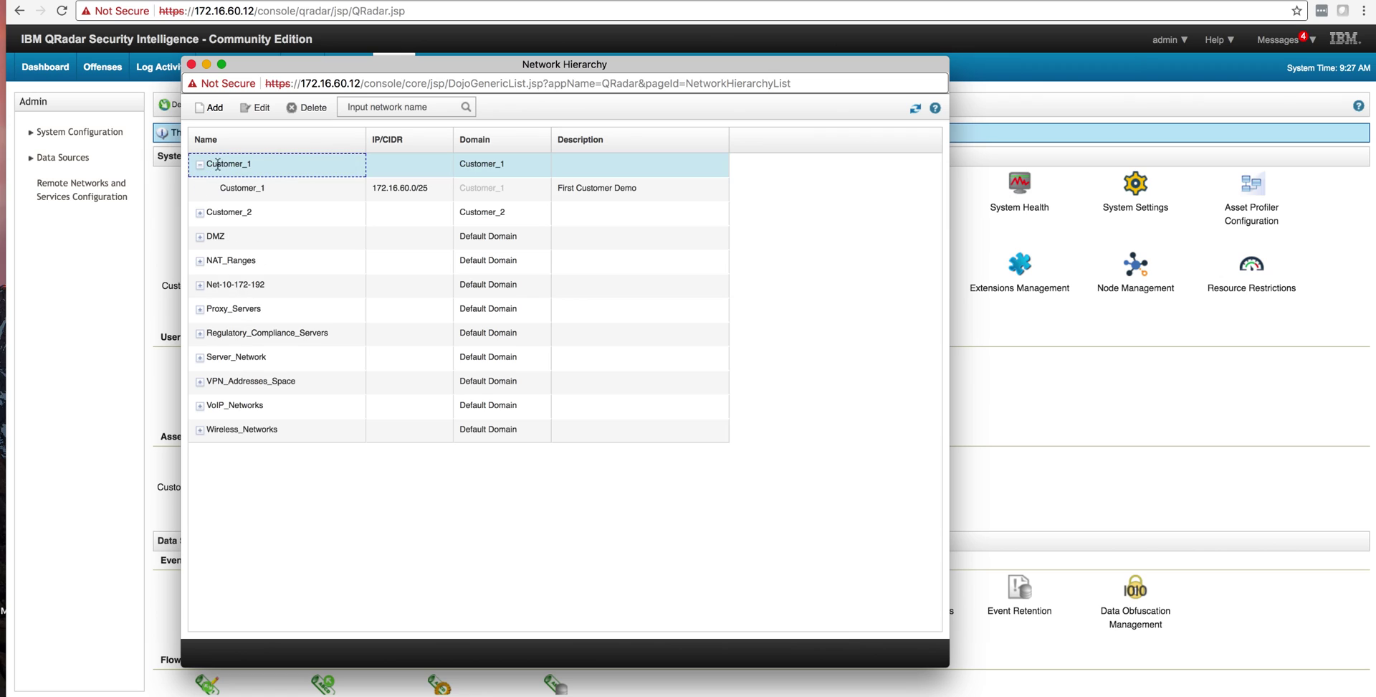
# - Try adding a Customer_1 group in the Customer_1 domain while editing the Customer_1 network, and cancel the network edit
pyautogui.click(255, 188)
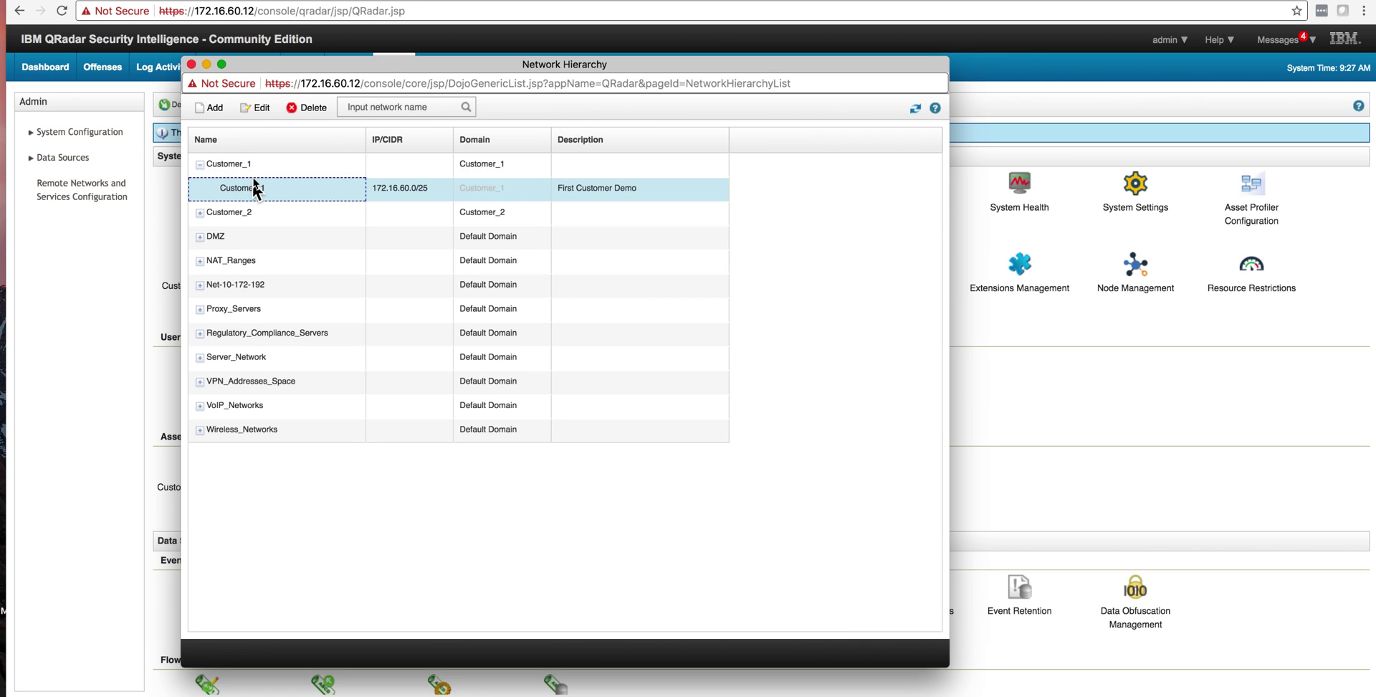
pyautogui.click(259, 108)
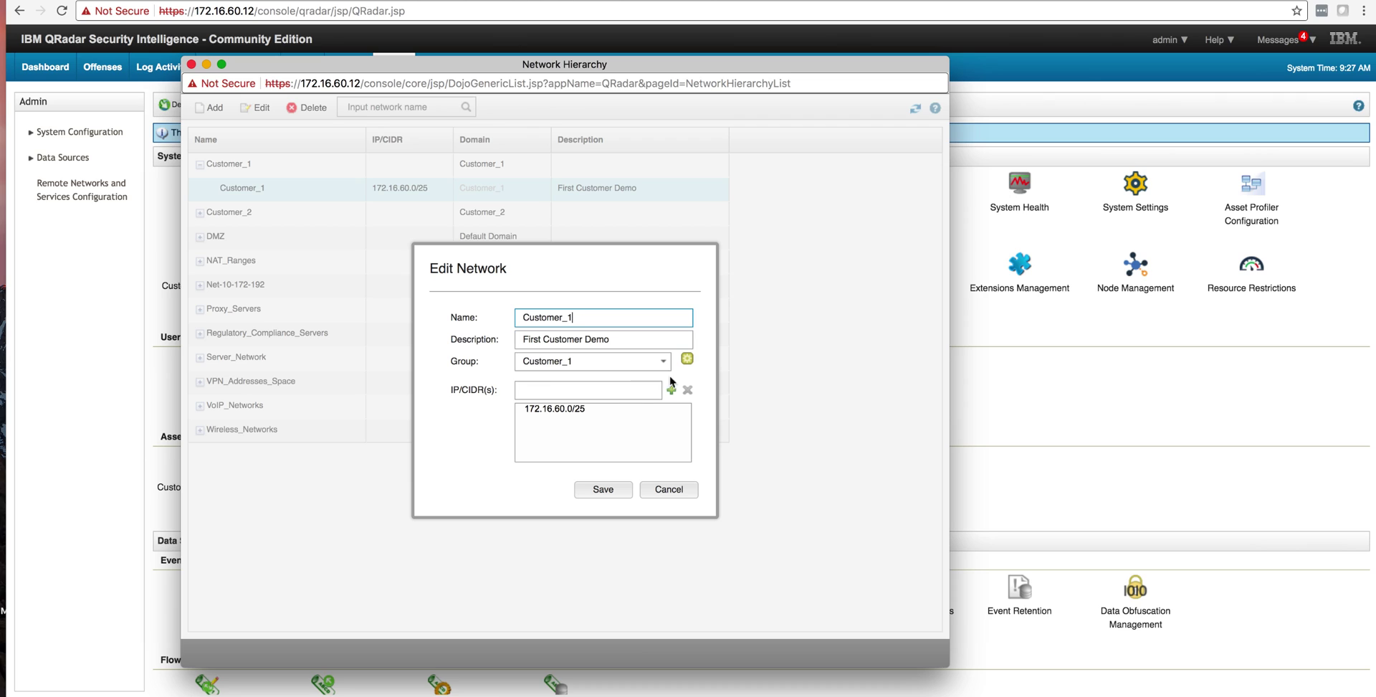
pyautogui.click(688, 359)
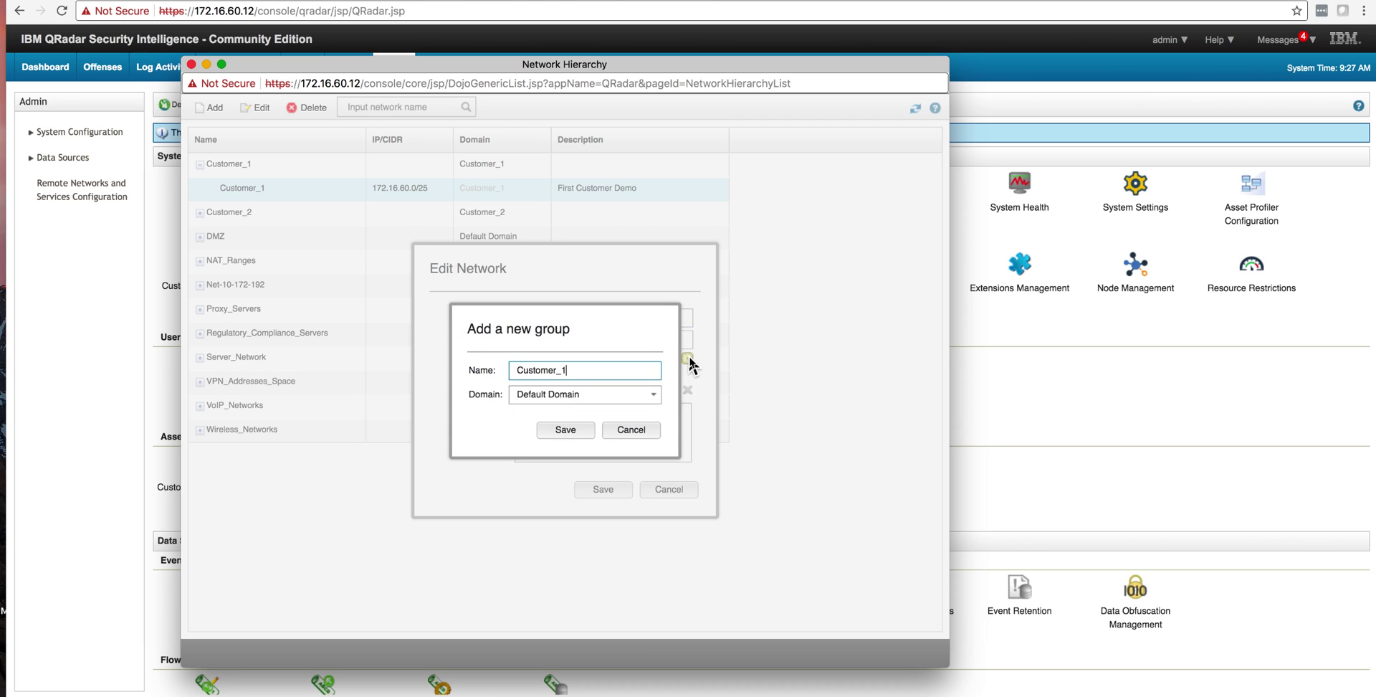
pyautogui.click(657, 396)
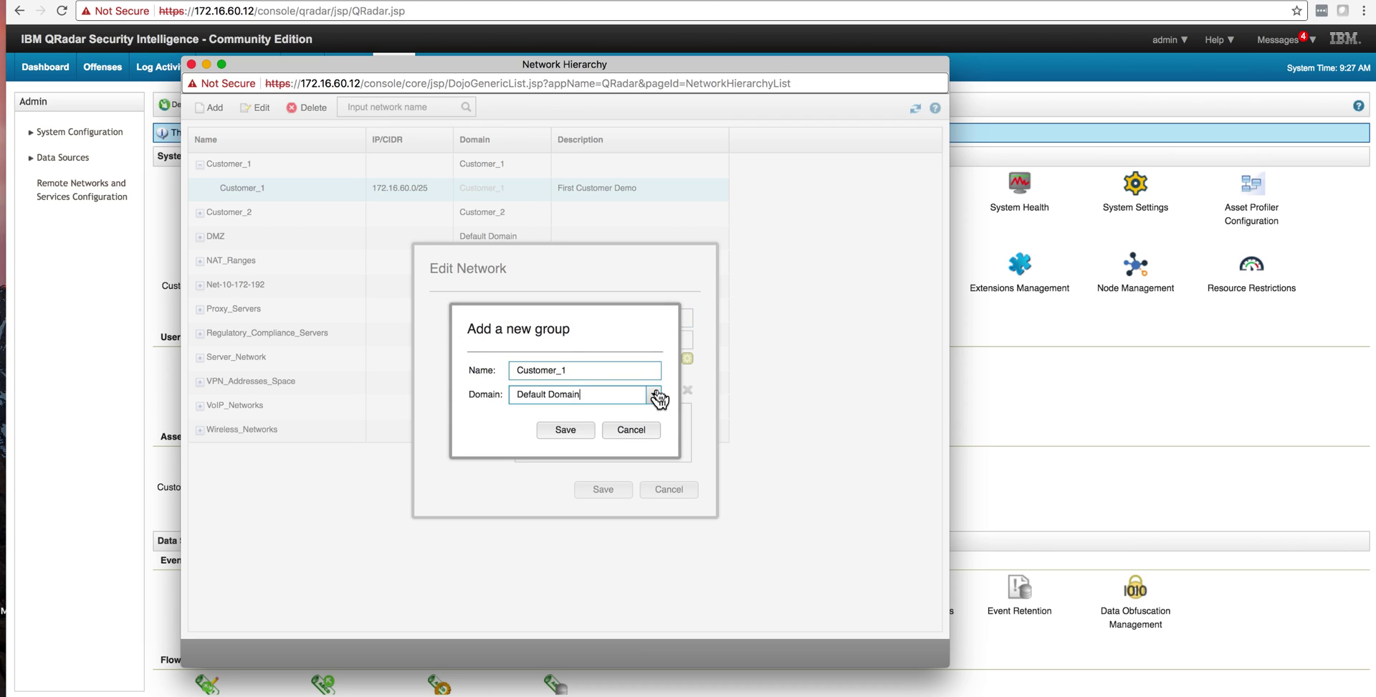
pyautogui.click(608, 429)
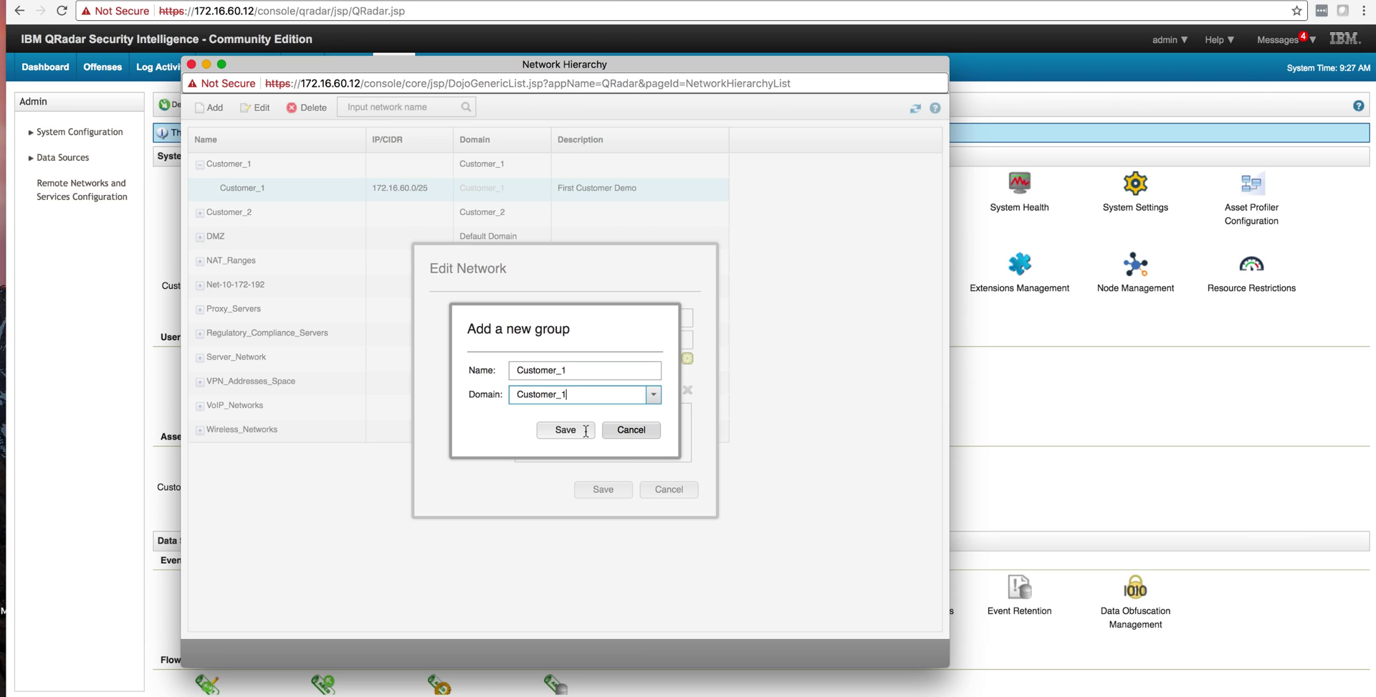
pyautogui.click(584, 432)
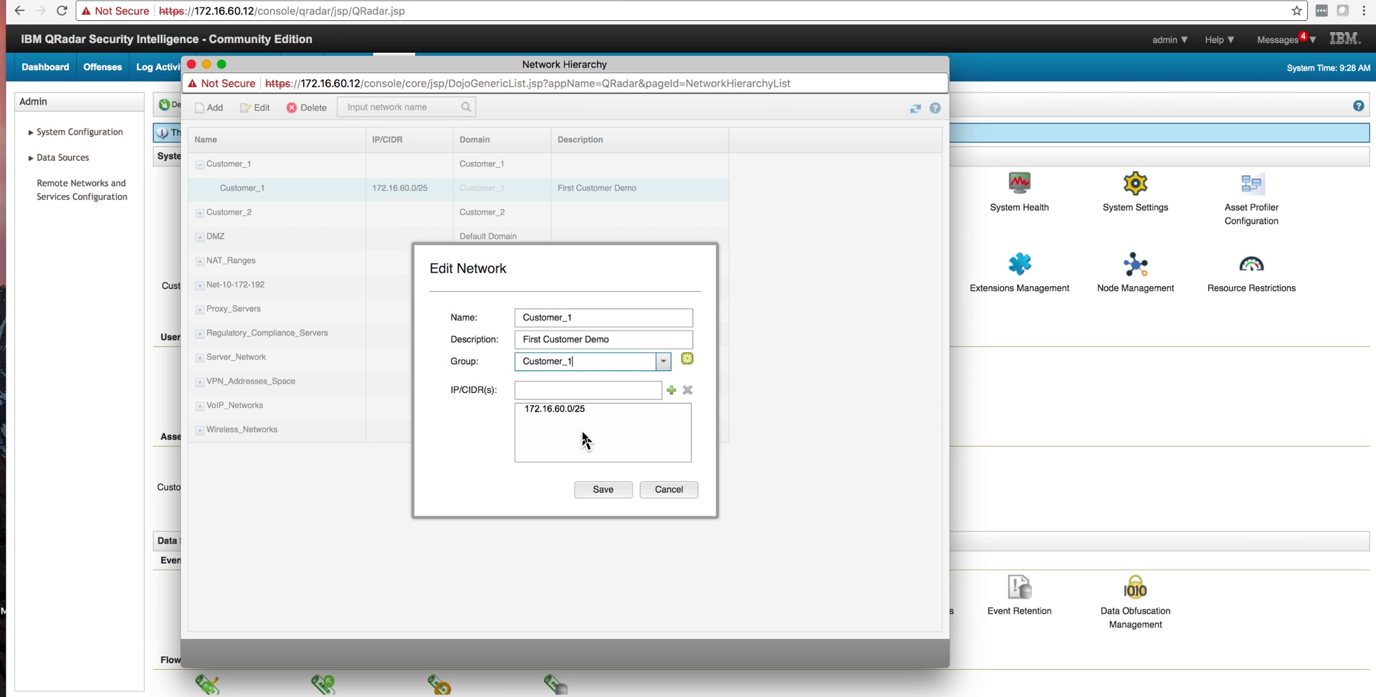
pyautogui.click(668, 490)
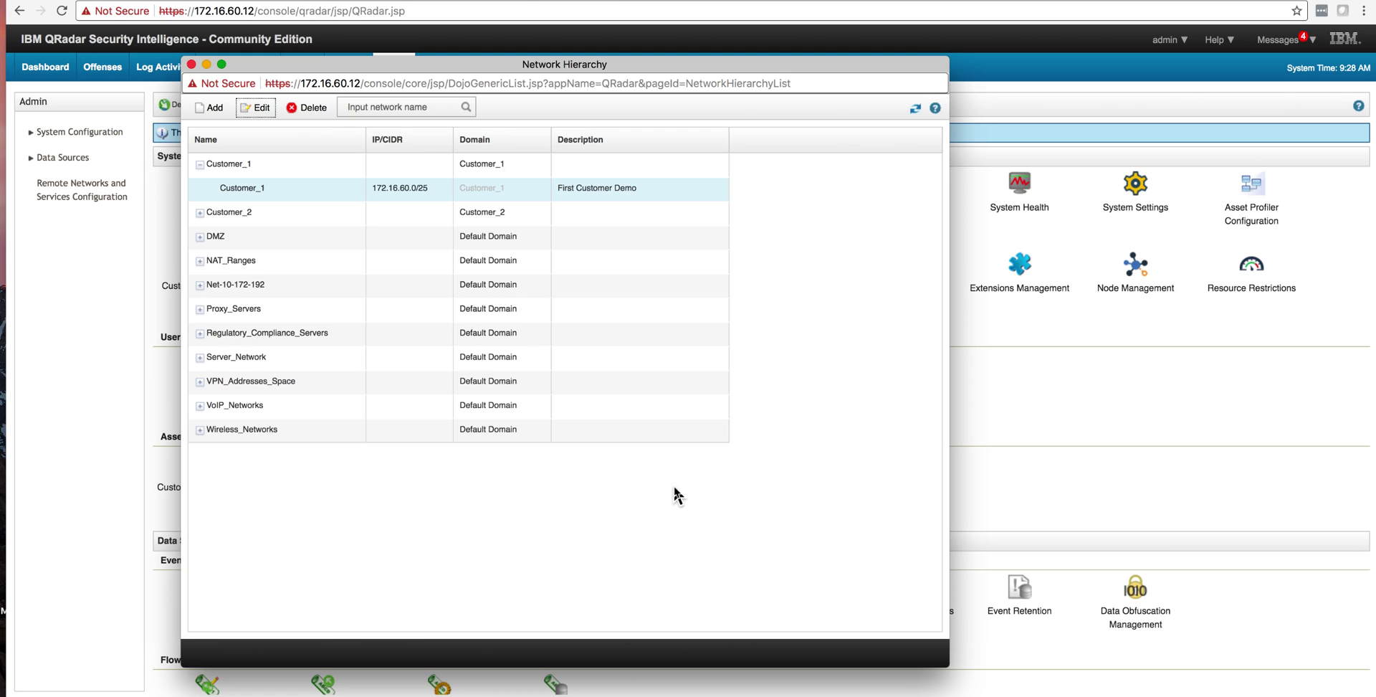
# - Expand the Customer_2 group to inspect its network range and close the Network Hierarchy
pyautogui.click(200, 212)
pyautogui.click(252, 237)
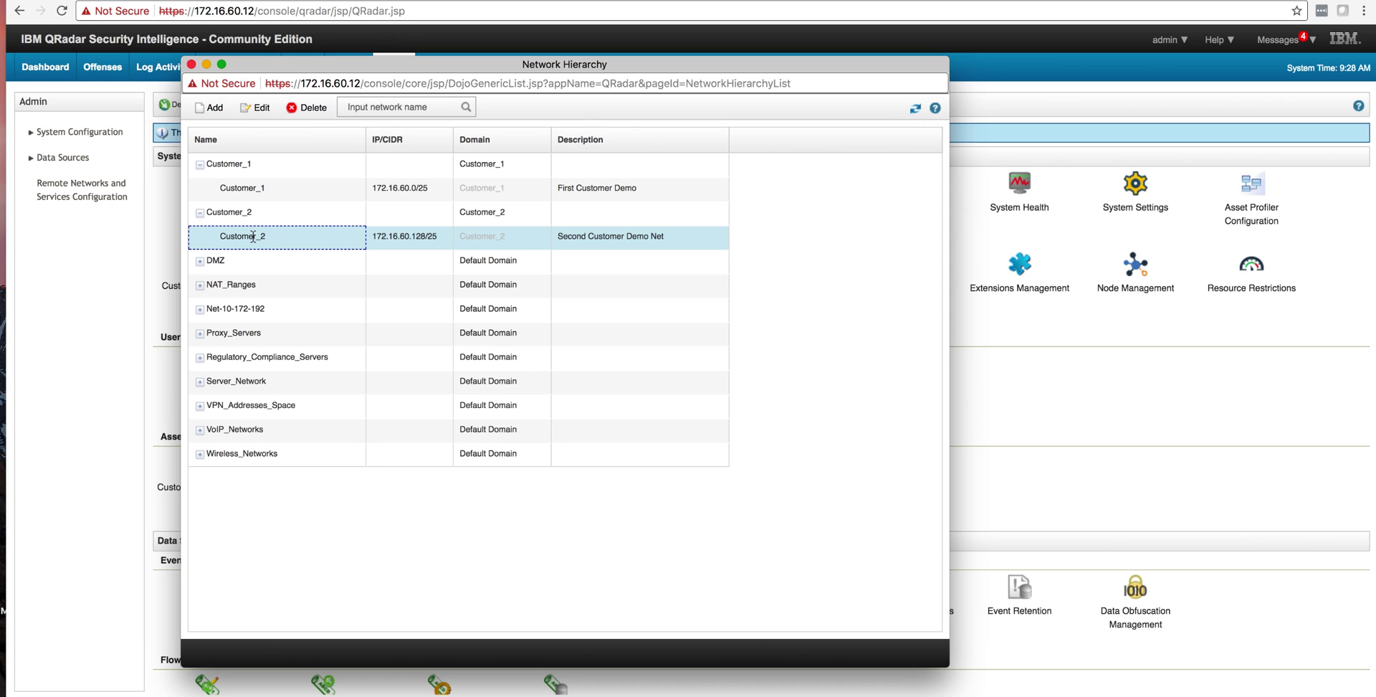
pyautogui.press('super+w')
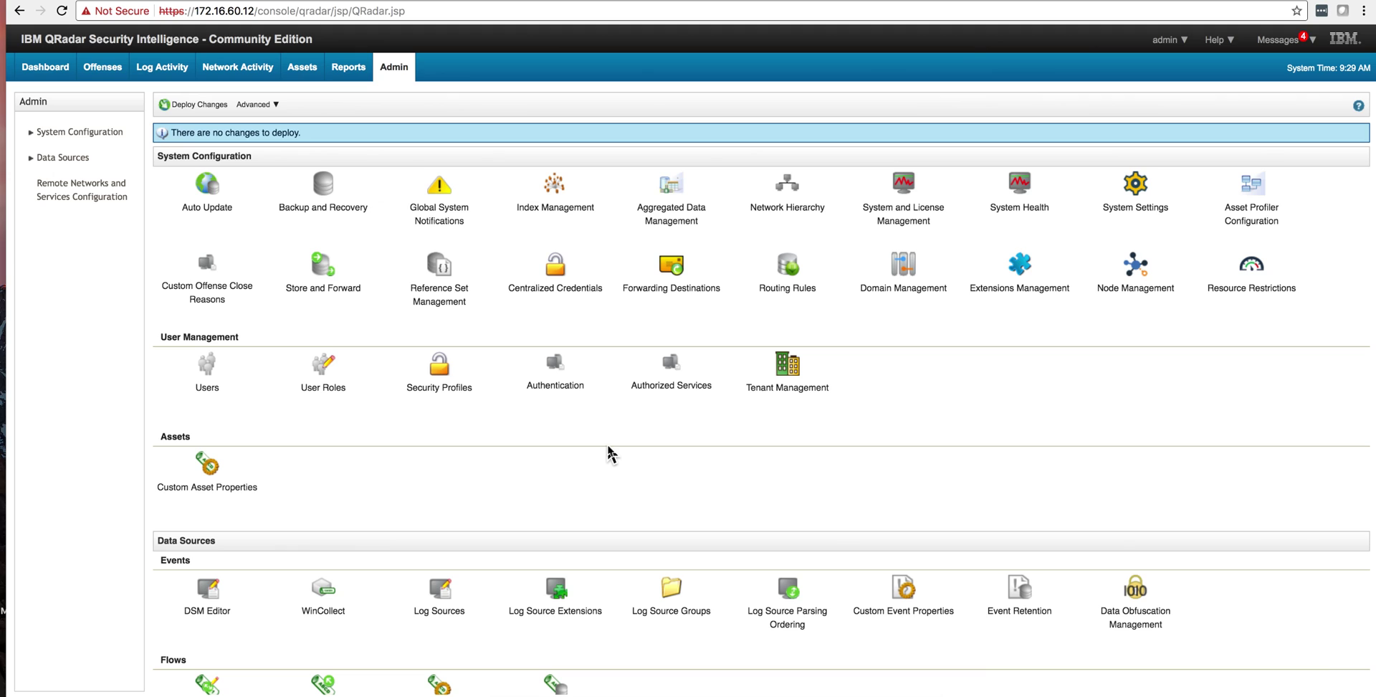
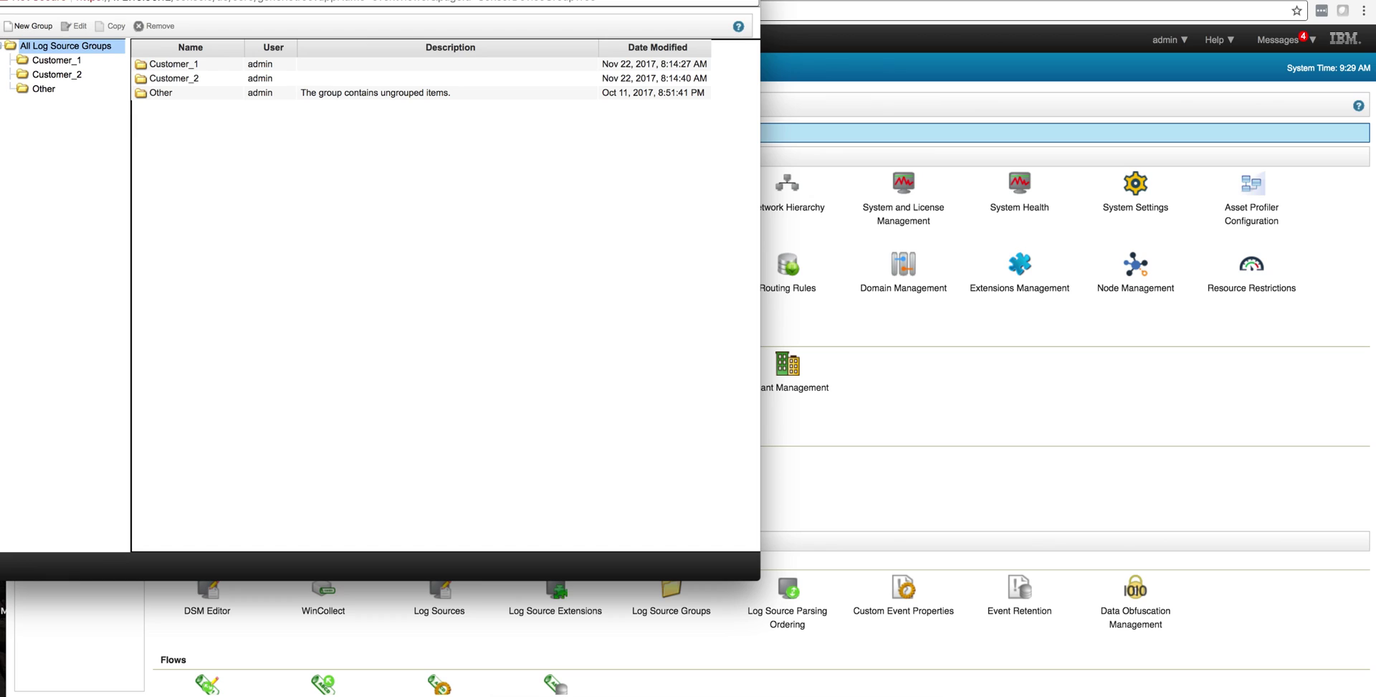
# - Close the Log Source Groups window after viewing the customer groups, and open the list of log sources
pyautogui.press('super+w')
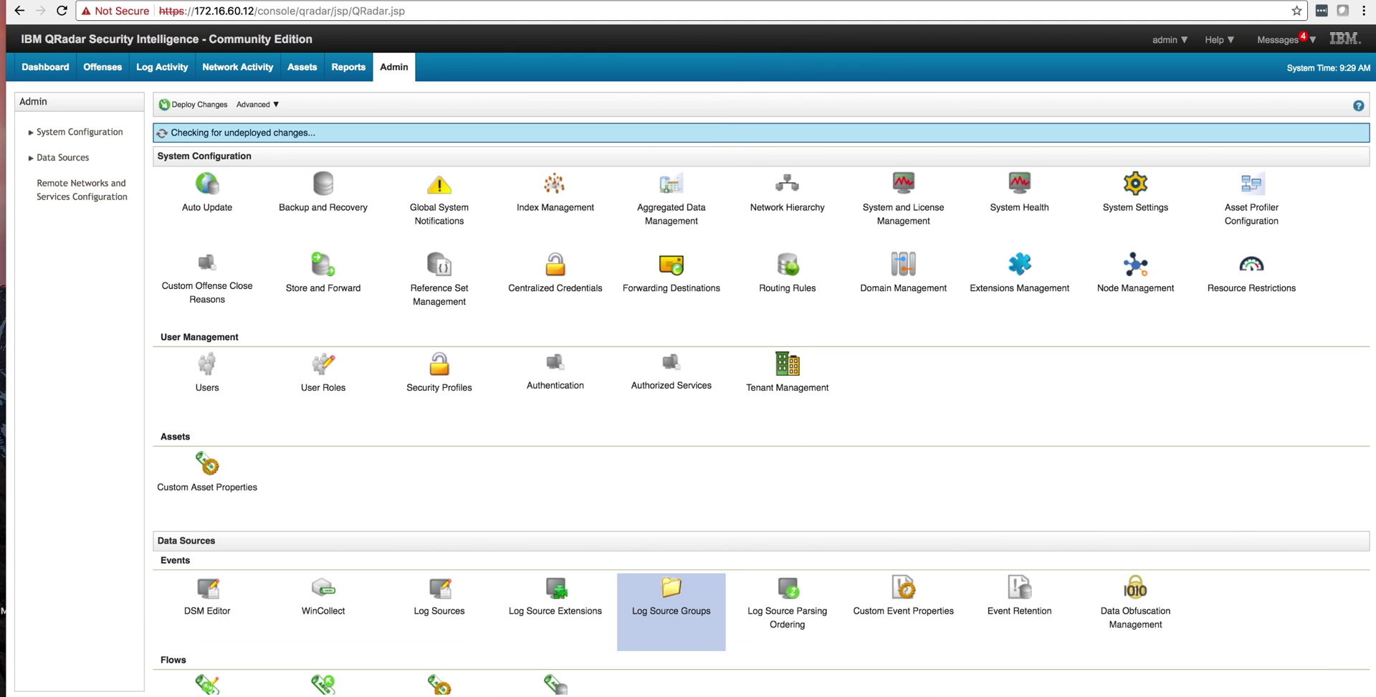
pyautogui.click(439, 601)
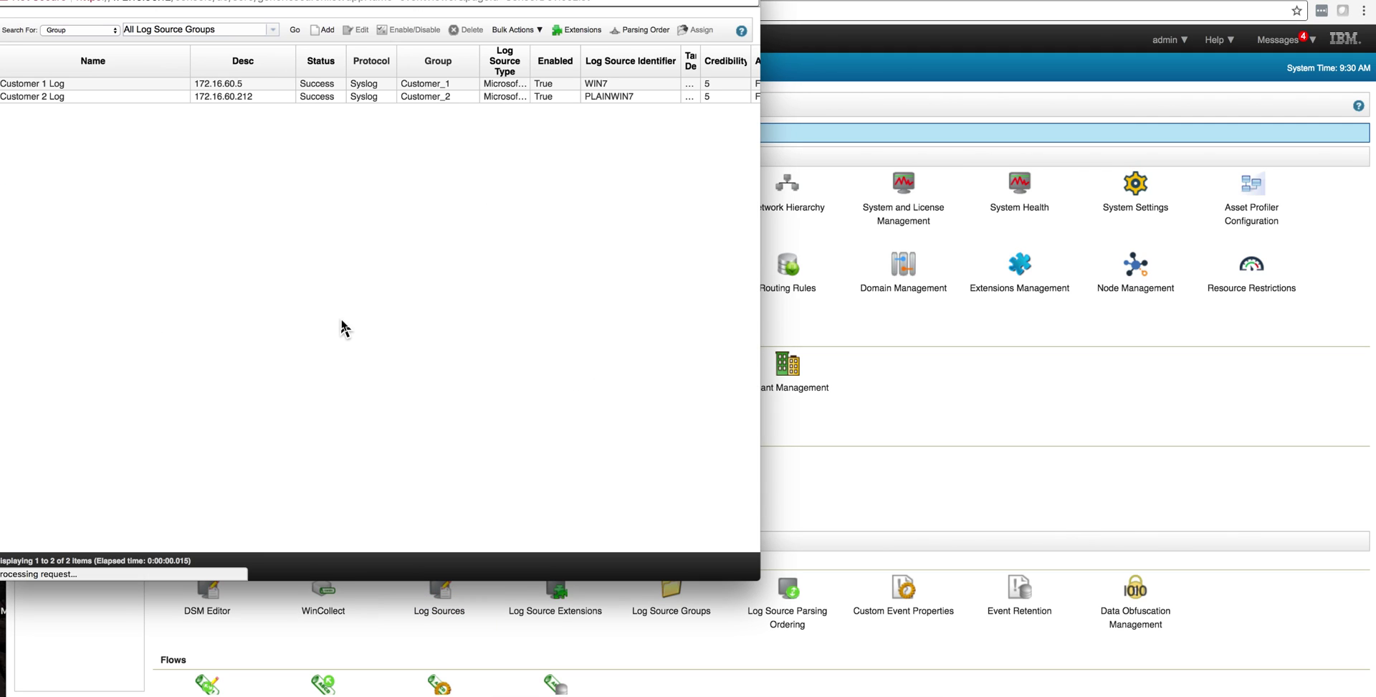
pyautogui.moveTo(294, 2); pyautogui.dragTo(457, 10)
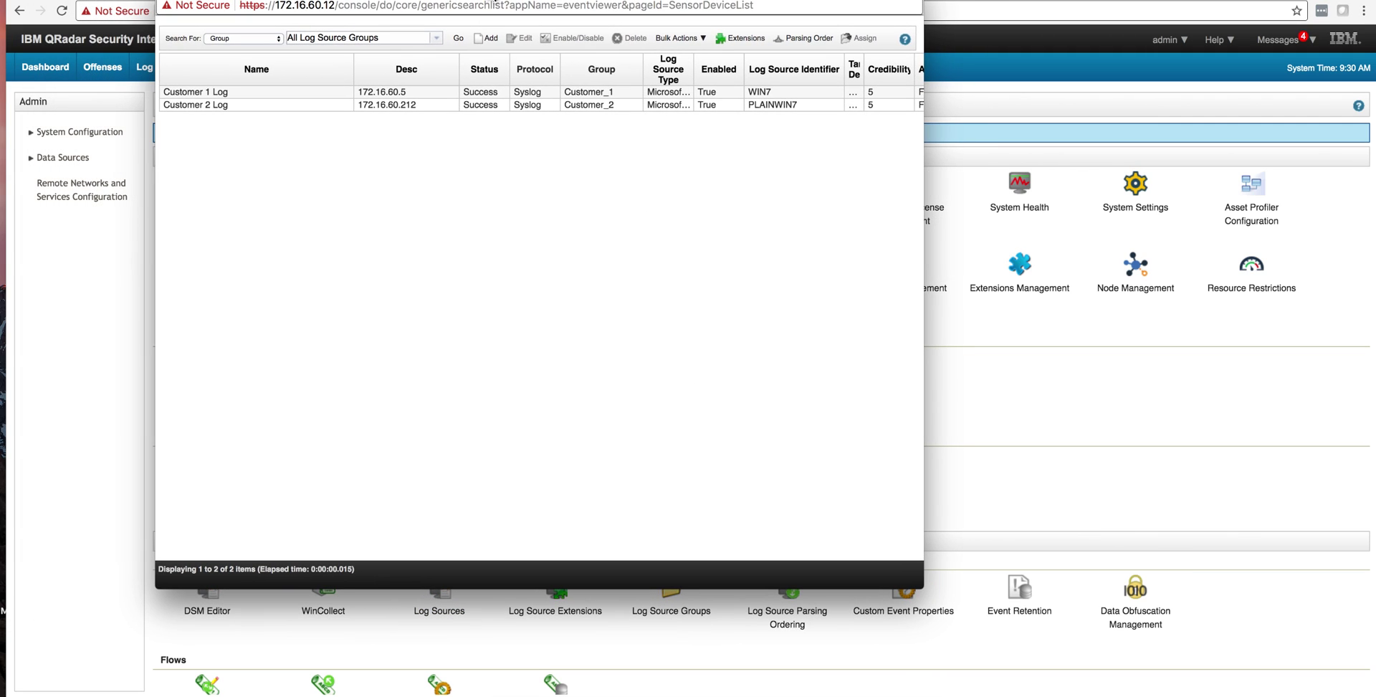
# - Inspect the settings and group membership of the Customer 1 Log and Customer 2 Log sources, leaving both without saving
pyautogui.doubleClick(220, 92)
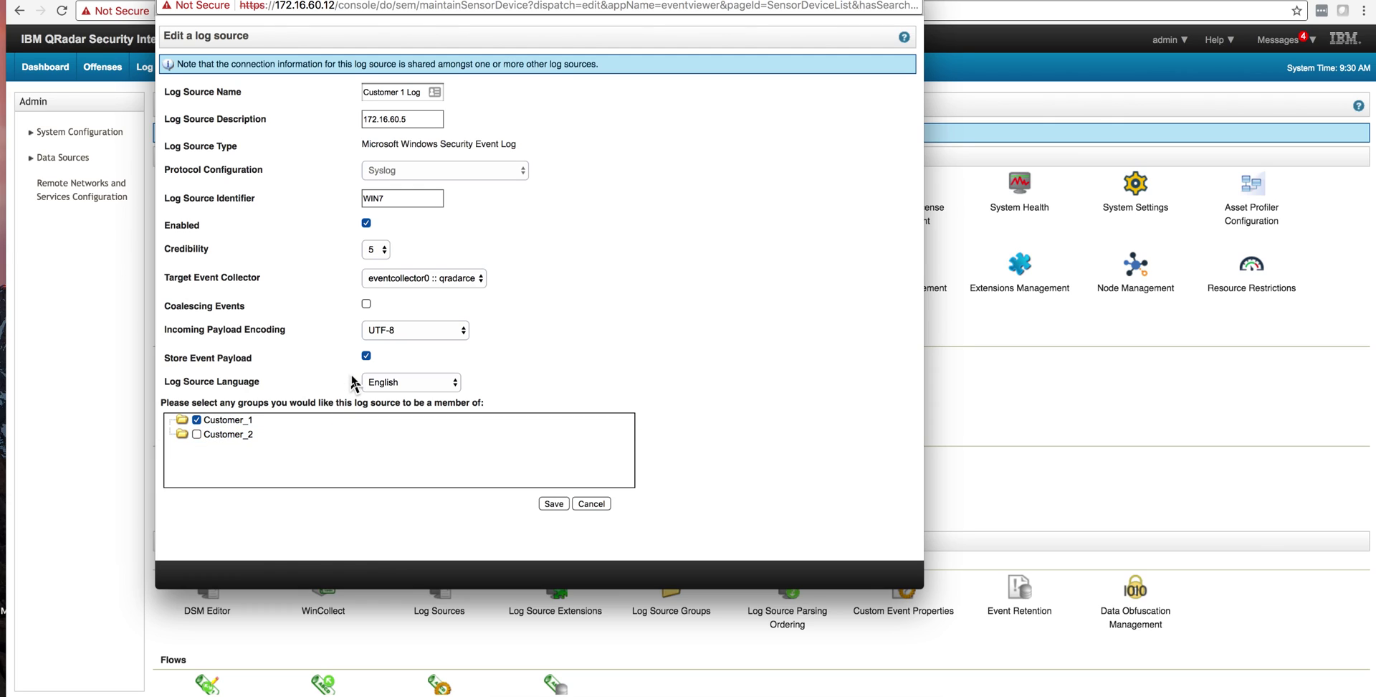
pyautogui.click(409, 119)
pyautogui.click(590, 504)
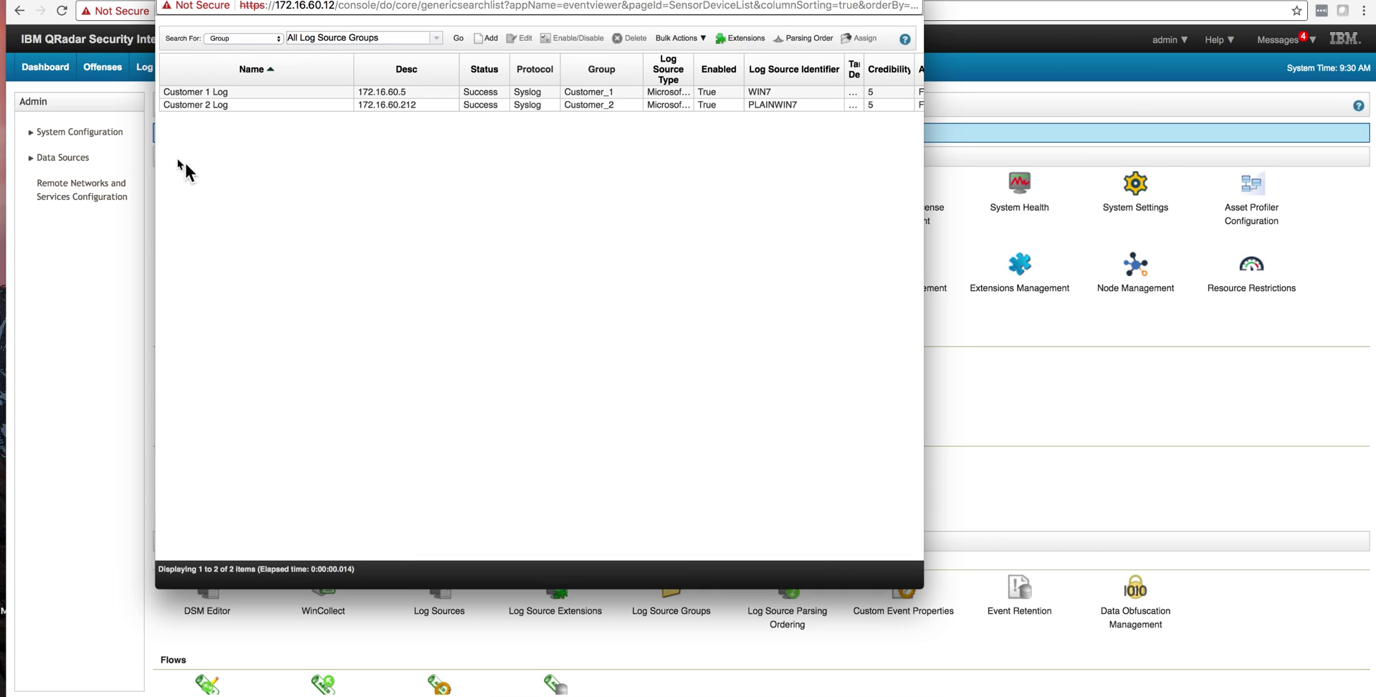
pyautogui.doubleClick(186, 106)
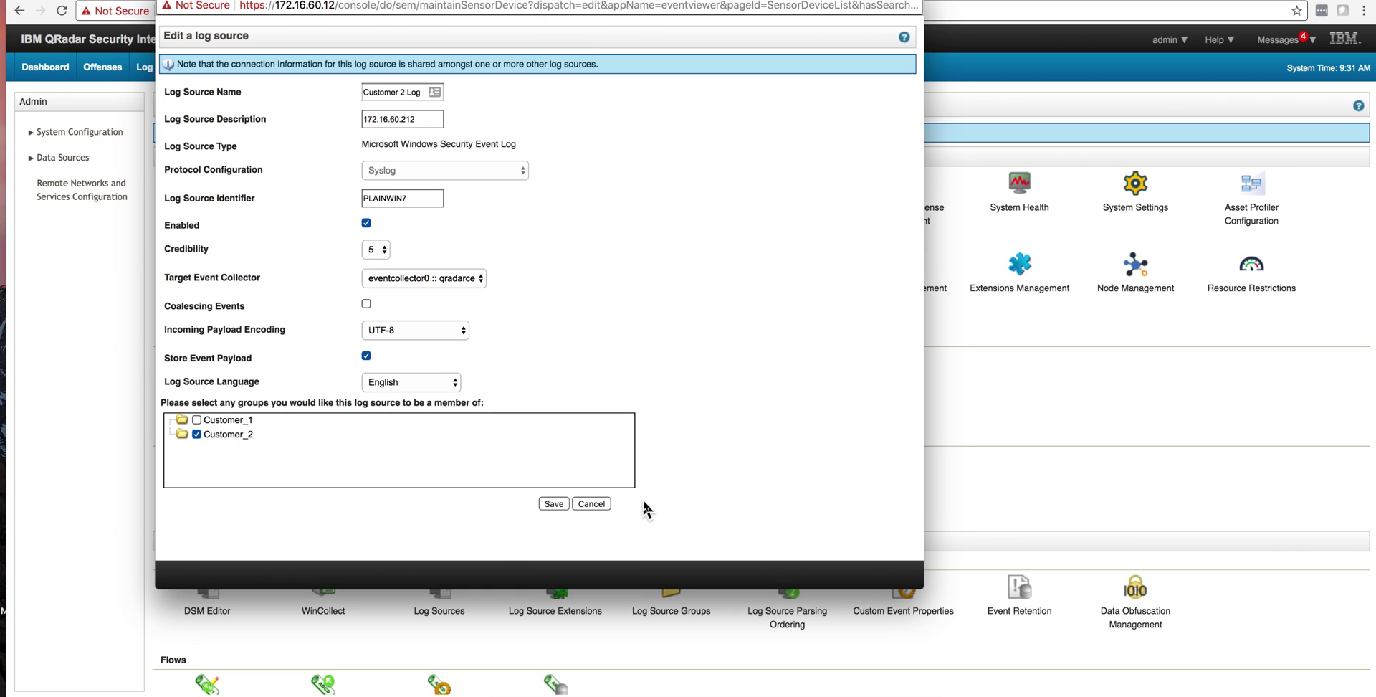
pyautogui.click(601, 504)
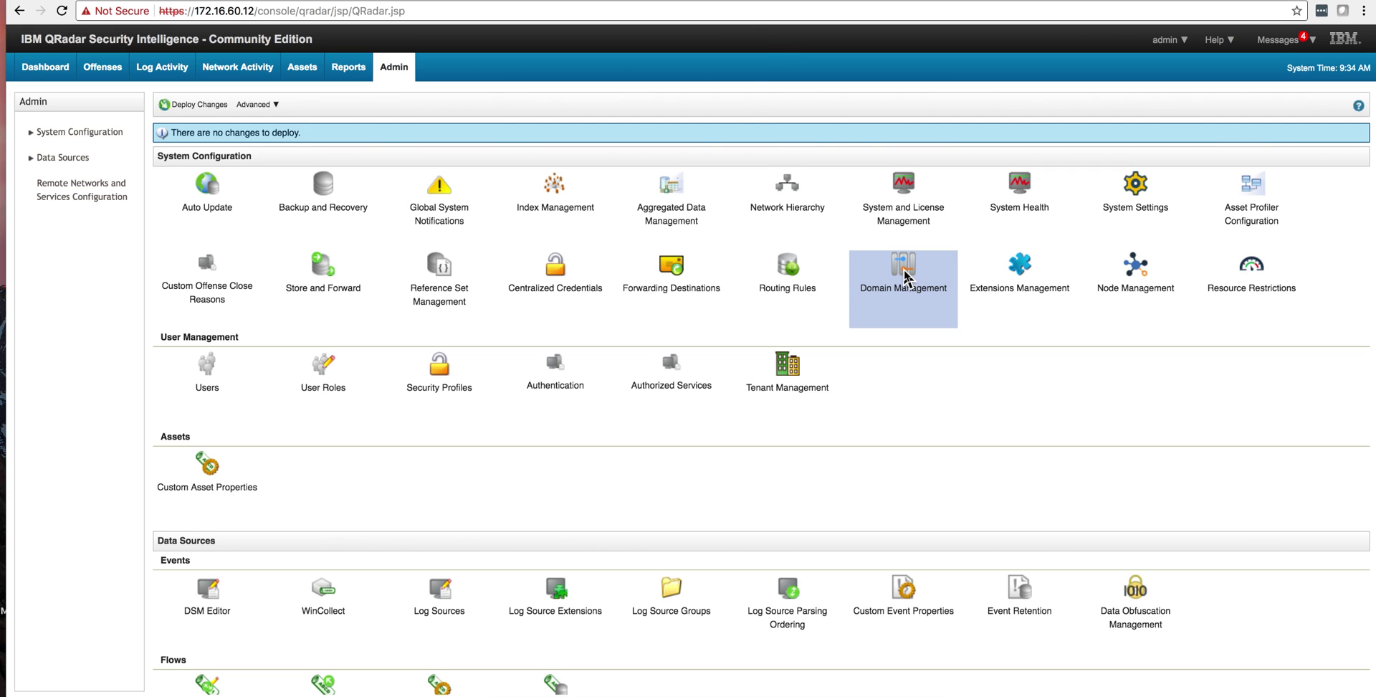
# - Open Domain Management and inspect the log sources assigned to the Customer_1 domain, leaving its settings without saving
pyautogui.click(904, 276)
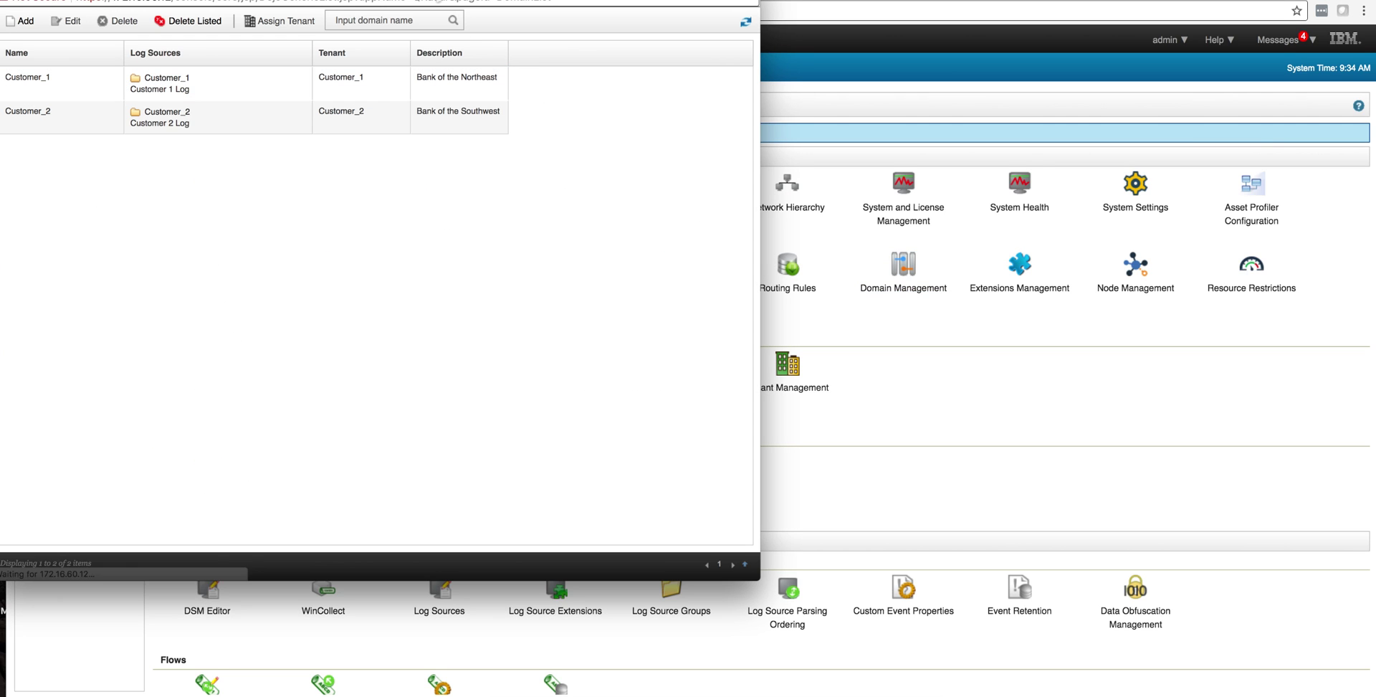
pyautogui.moveTo(434, 2); pyautogui.dragTo(580, 56)
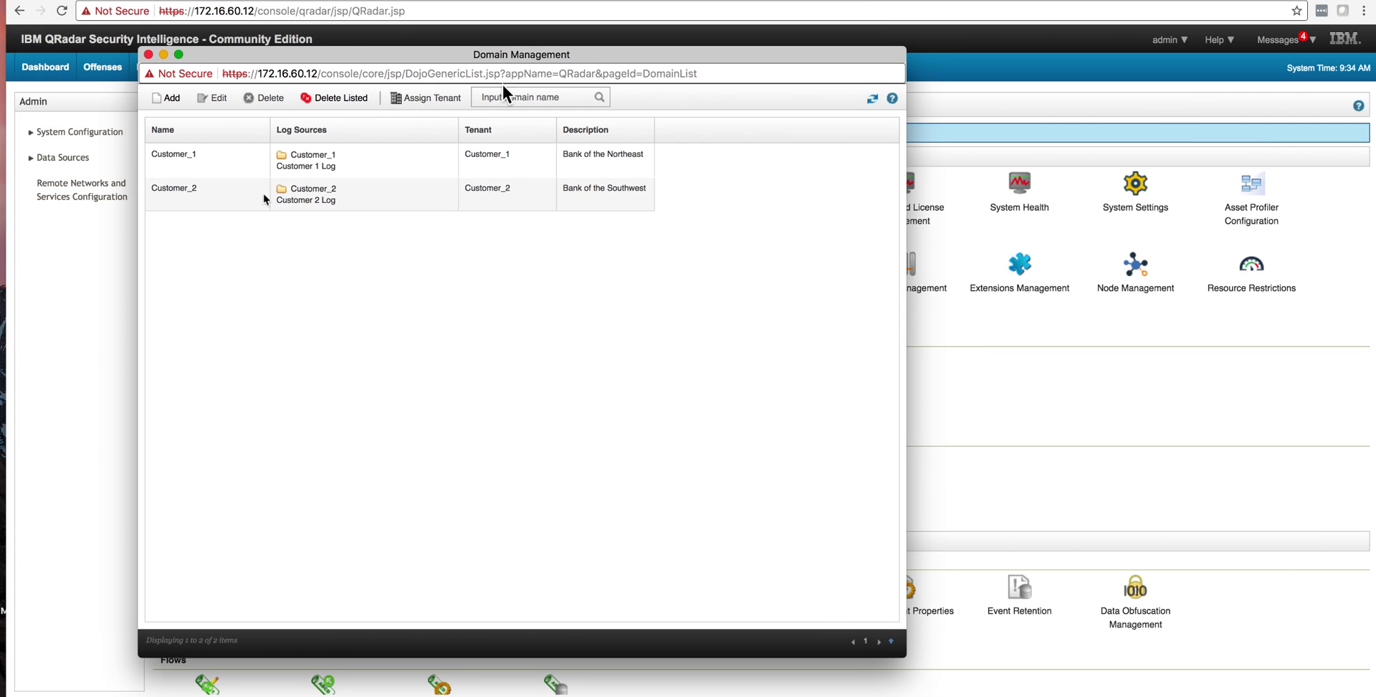
pyautogui.doubleClick(264, 171)
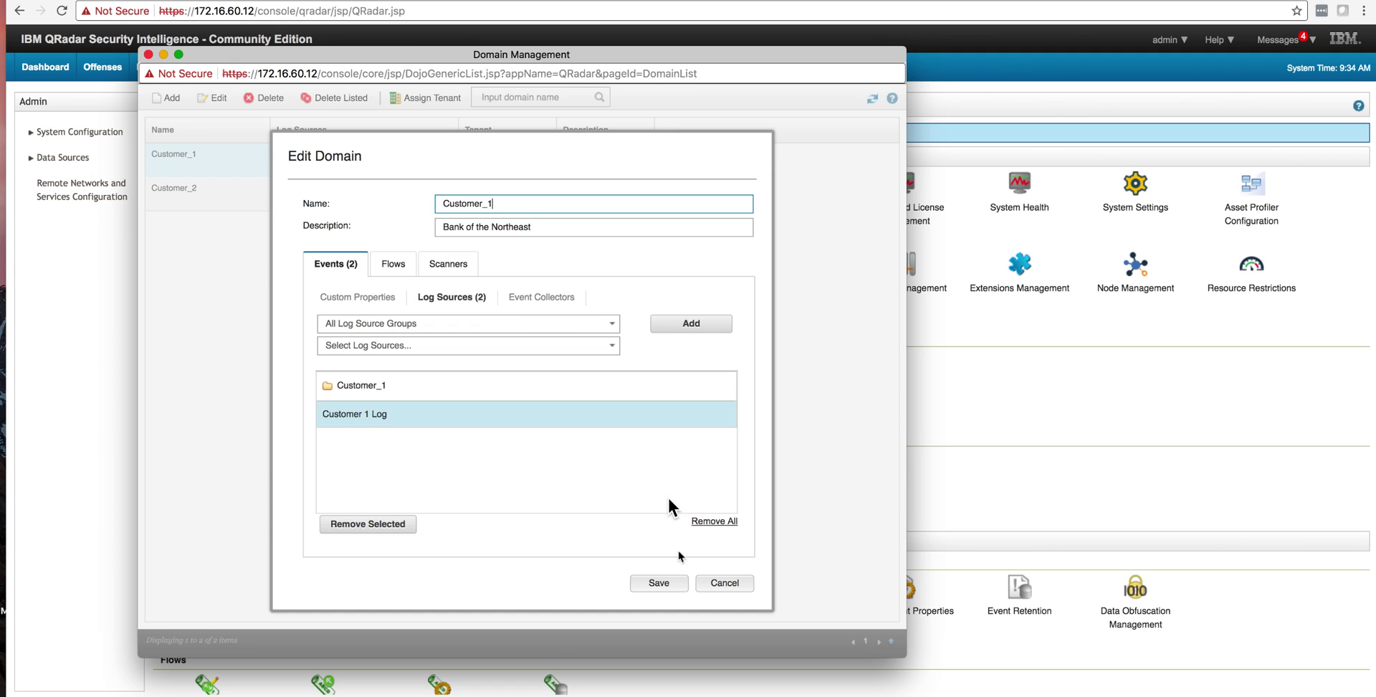
pyautogui.click(725, 586)
pyautogui.click(188, 170)
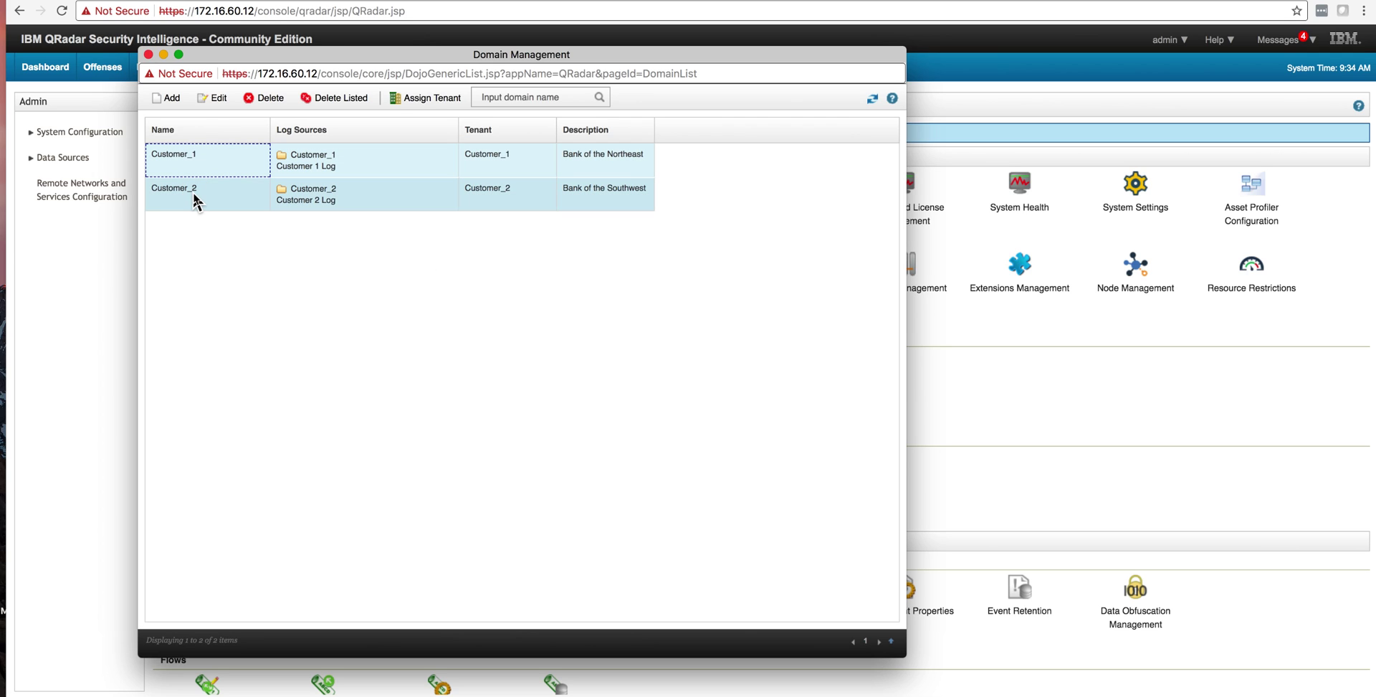
# - Inspect the log sources and event collectors assigned to the Customer_2 domain, and cancel the domain edit
pyautogui.doubleClick(196, 203)
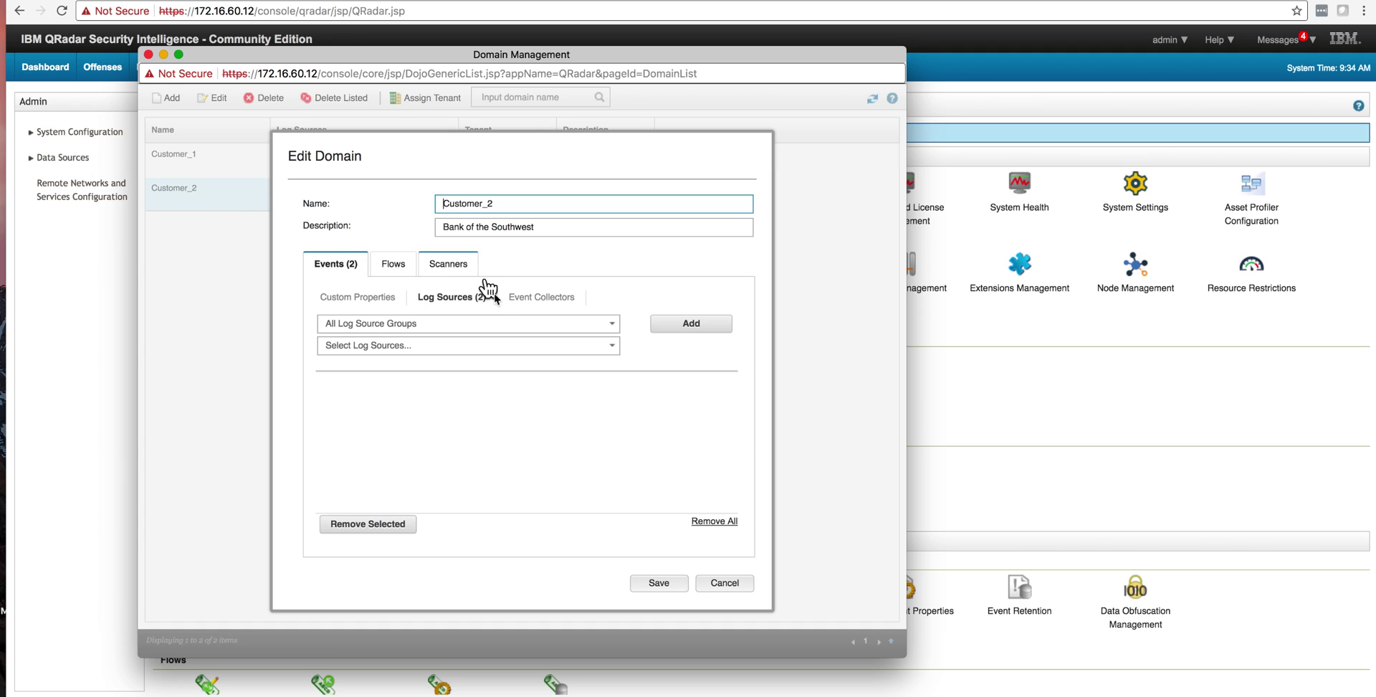
pyautogui.click(476, 296)
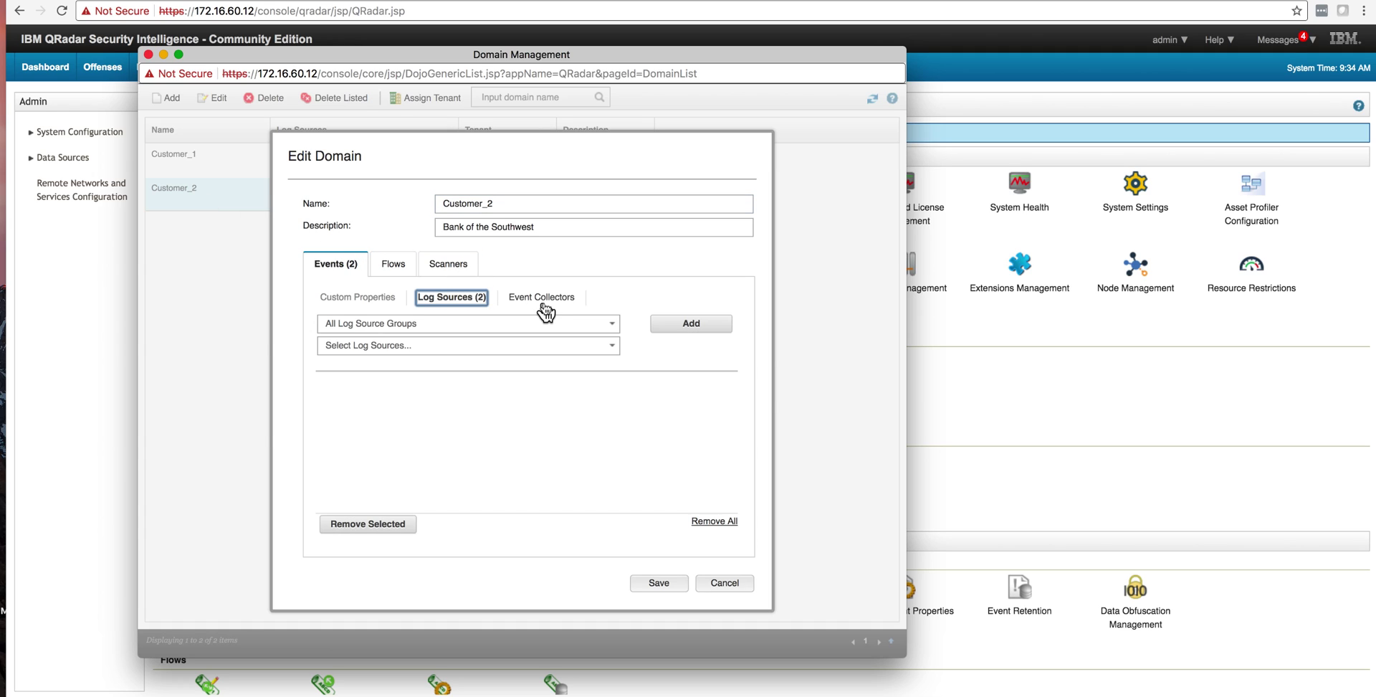
pyautogui.click(542, 301)
pyautogui.click(467, 303)
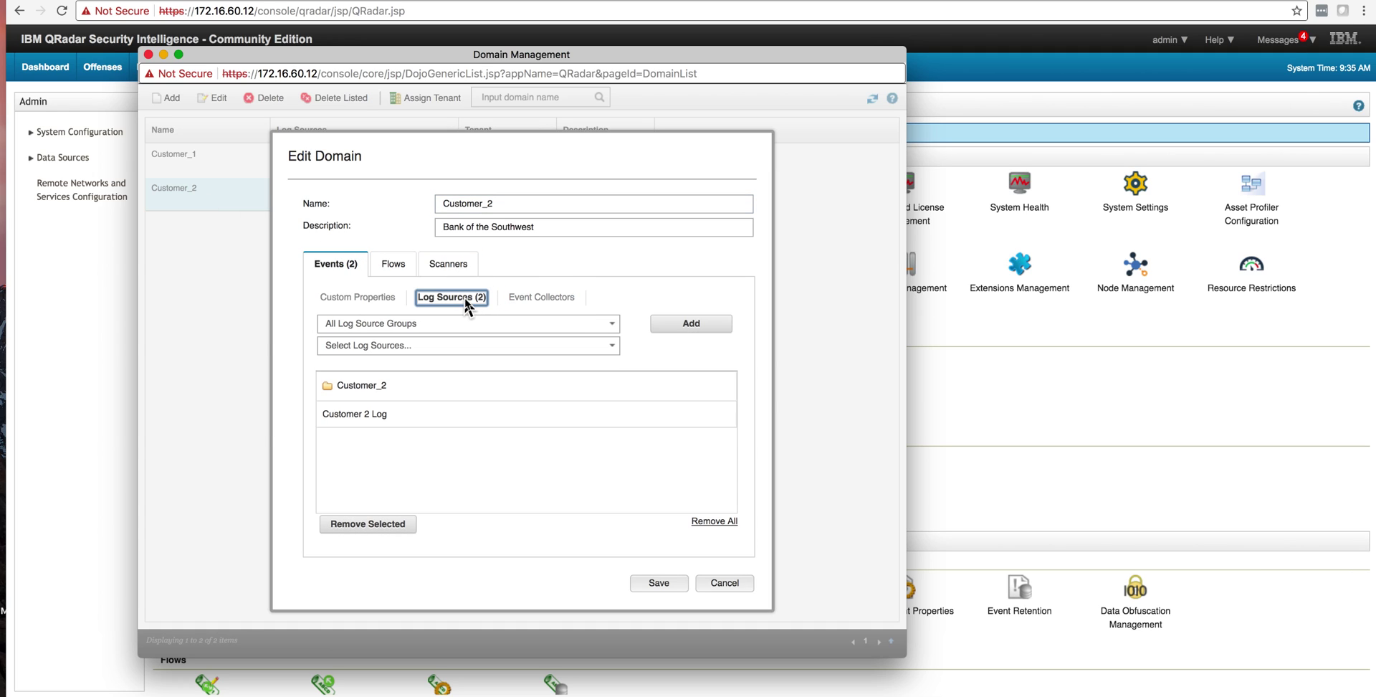
pyautogui.click(466, 409)
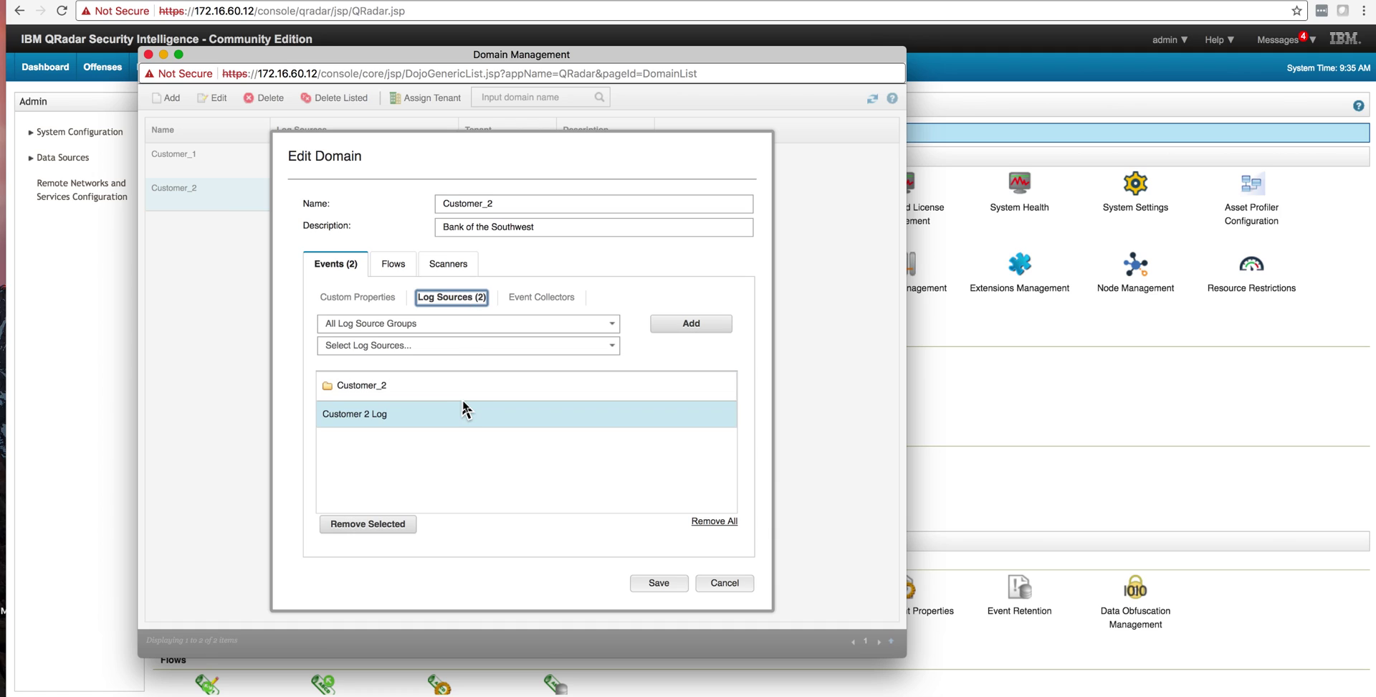
pyautogui.click(726, 583)
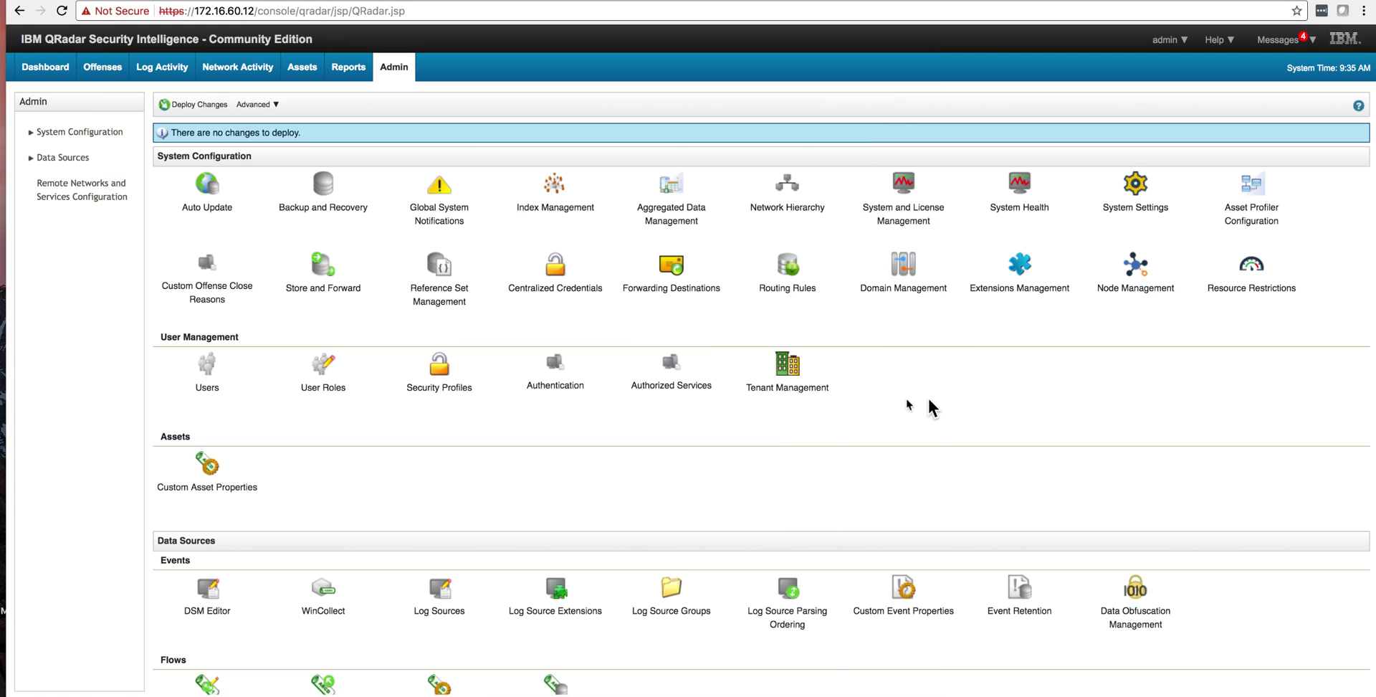
# - Open Tenant Management and inspect the event and flow rate limits of the Customer_1 tenant, cancelling the edit
pyautogui.click(788, 380)
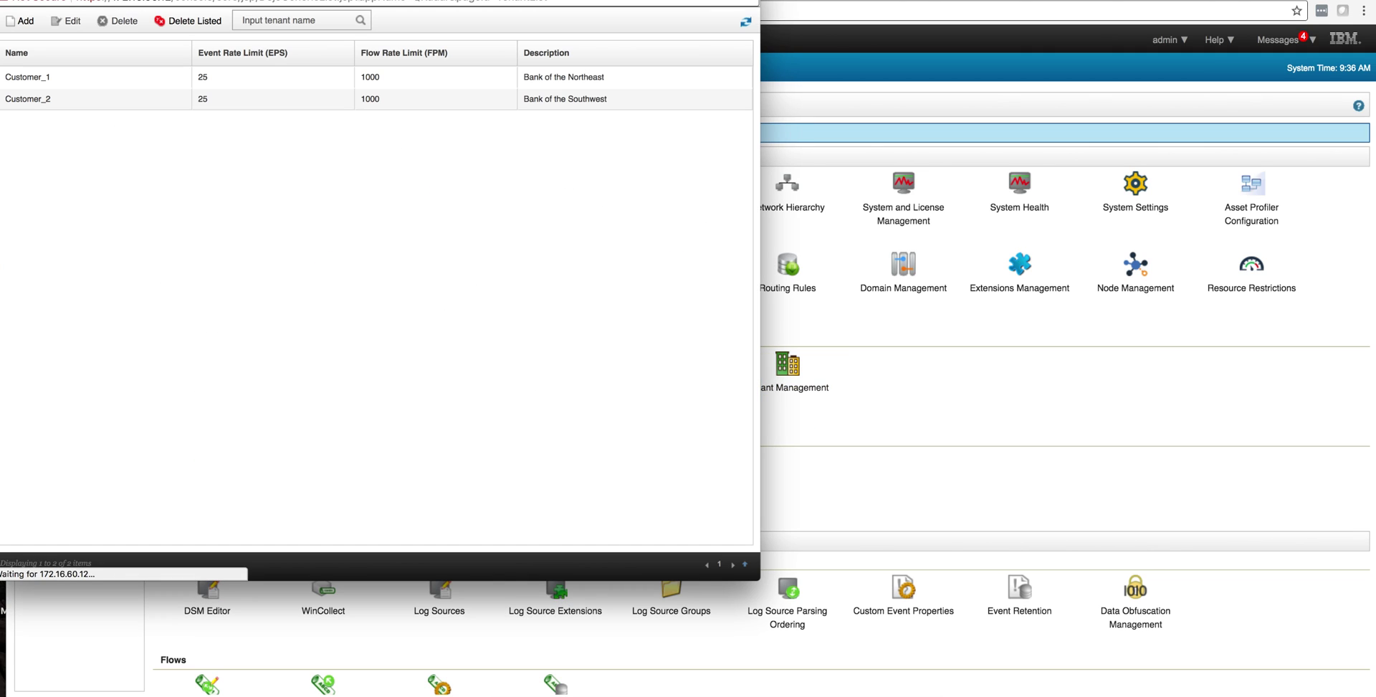
pyautogui.click(243, 219)
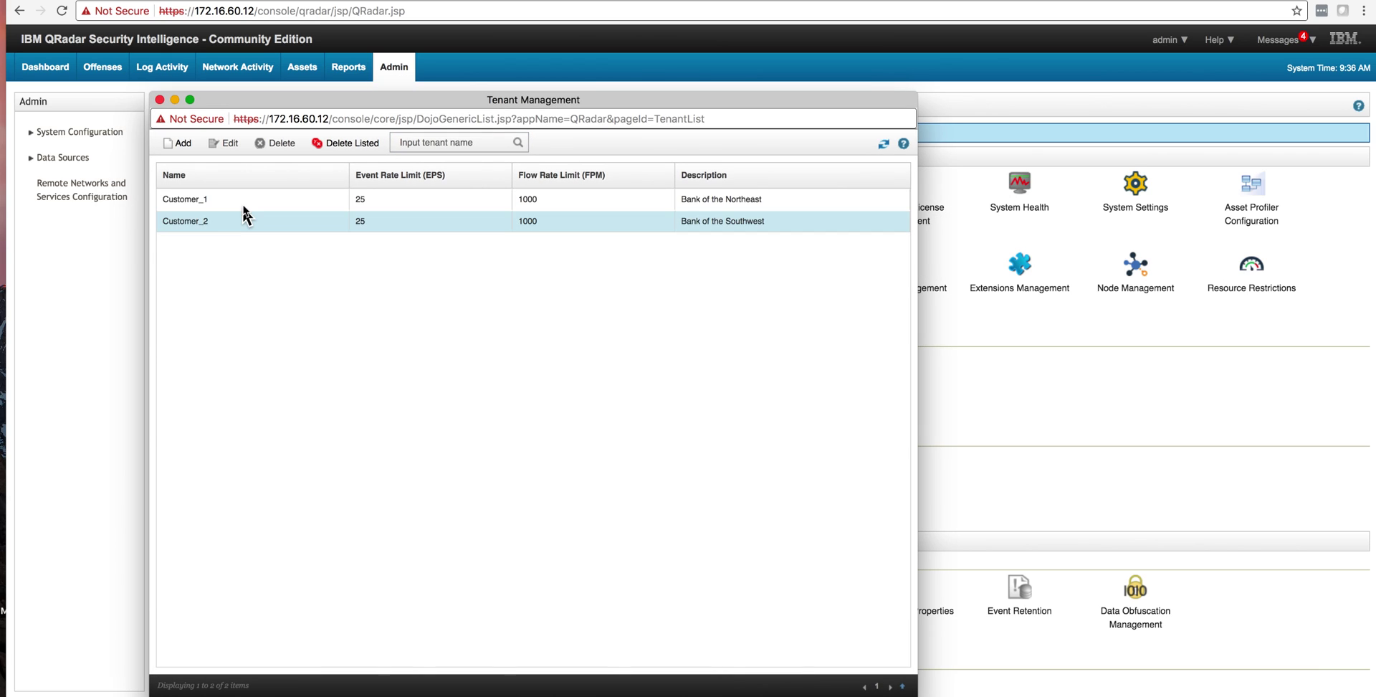
pyautogui.click(242, 200)
pyautogui.click(228, 143)
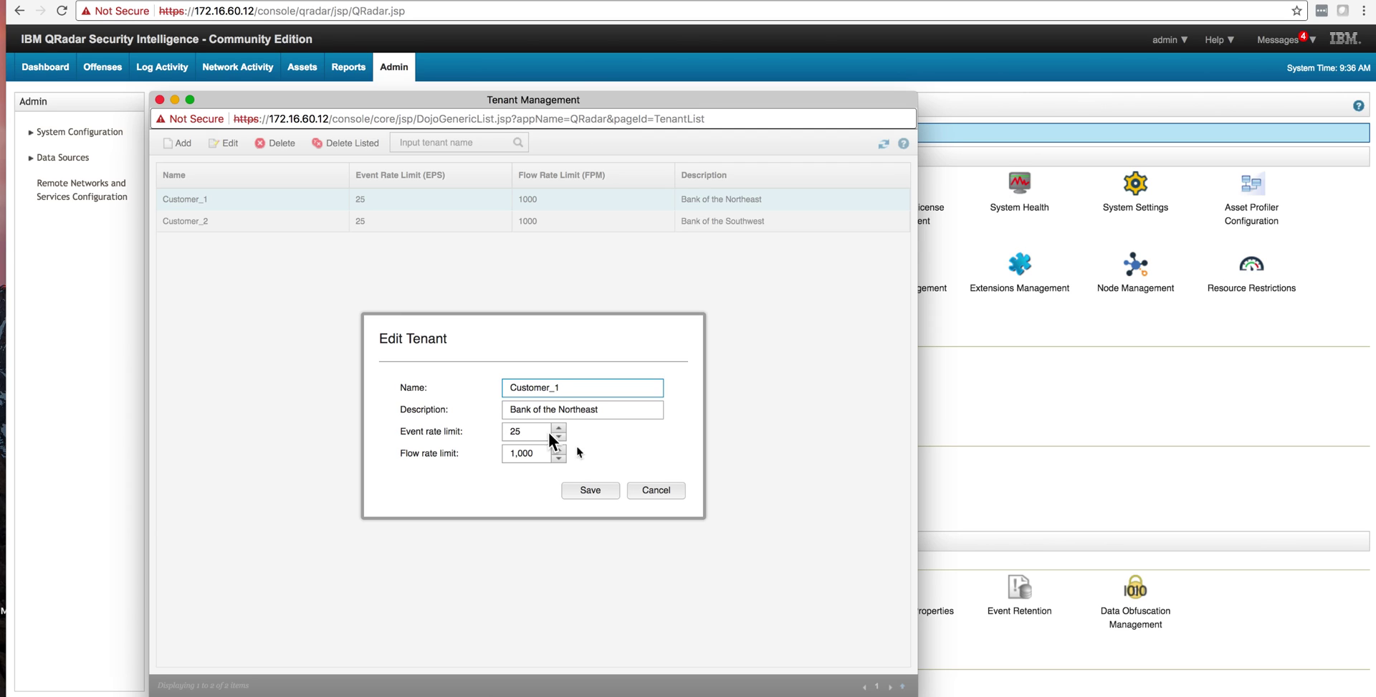
pyautogui.click(657, 492)
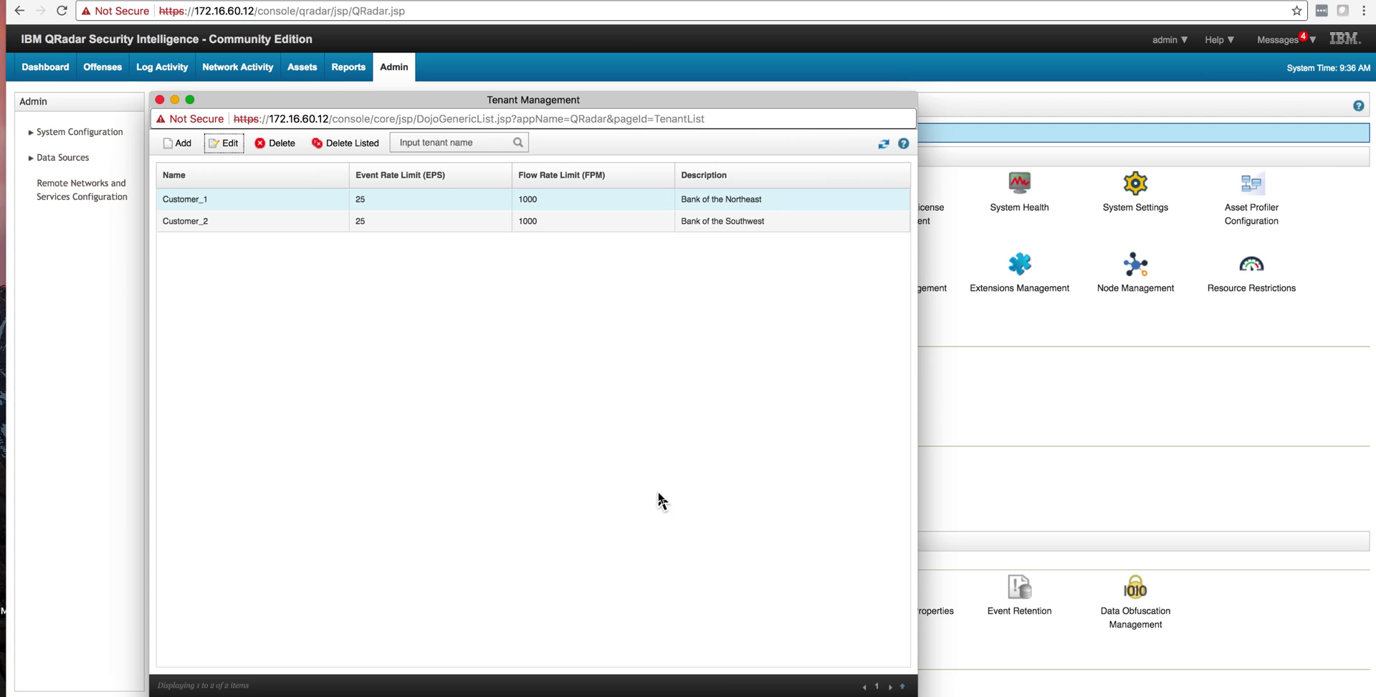
# - Inspect the tenant assignment of the Customer_1 domain in Domain Management, cancel the assignment and close the window
pyautogui.click(904, 276)
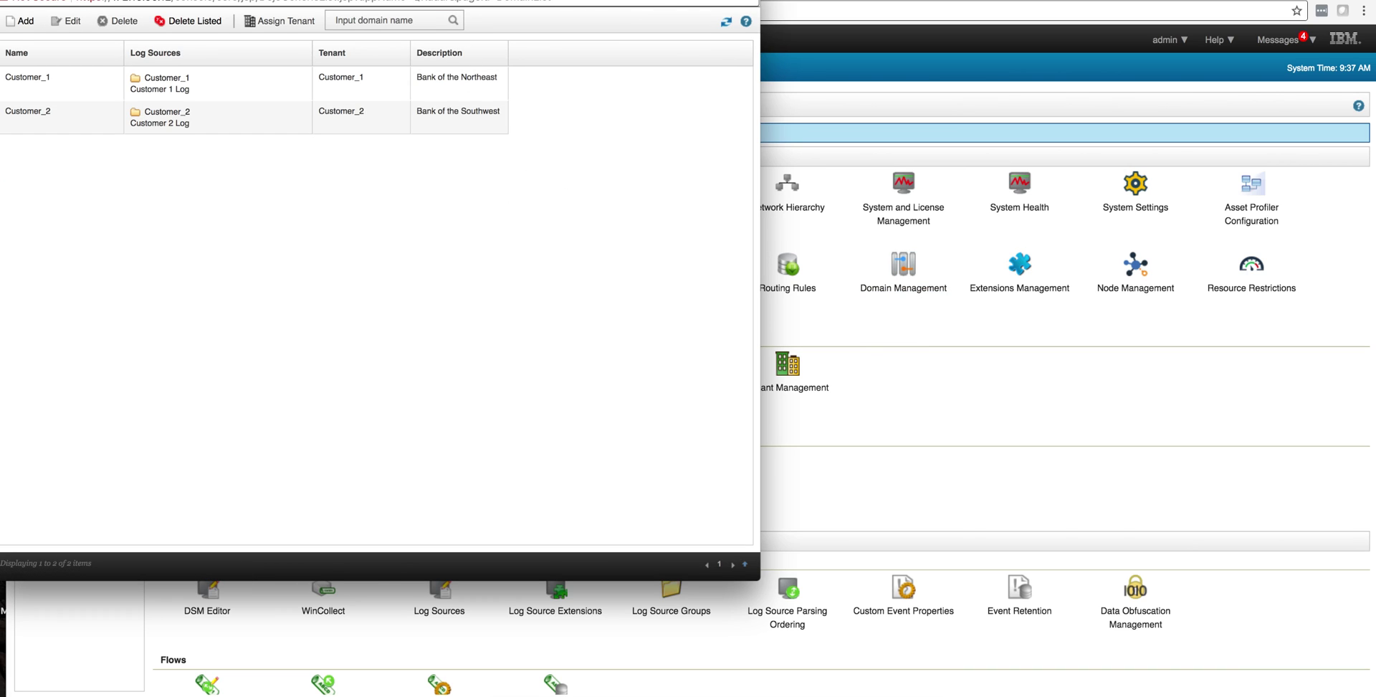
pyautogui.moveTo(559, 3); pyautogui.dragTo(590, 46)
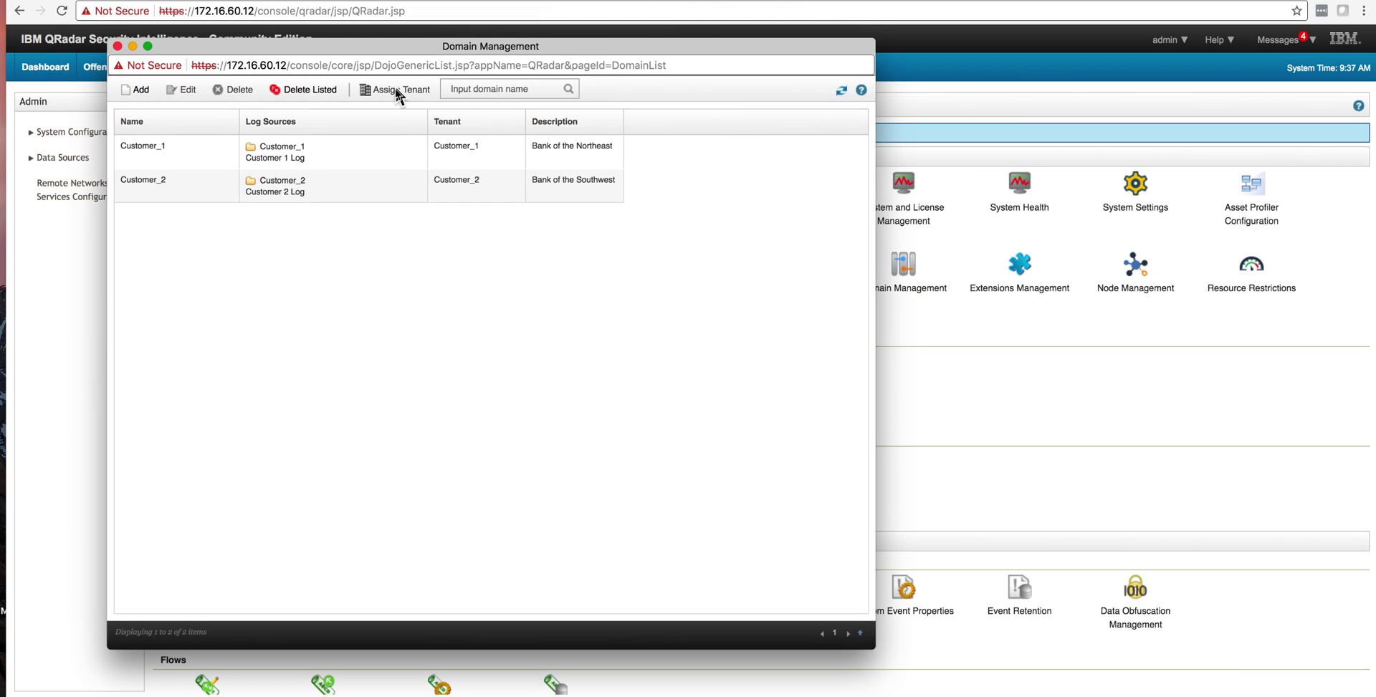
pyautogui.click(301, 162)
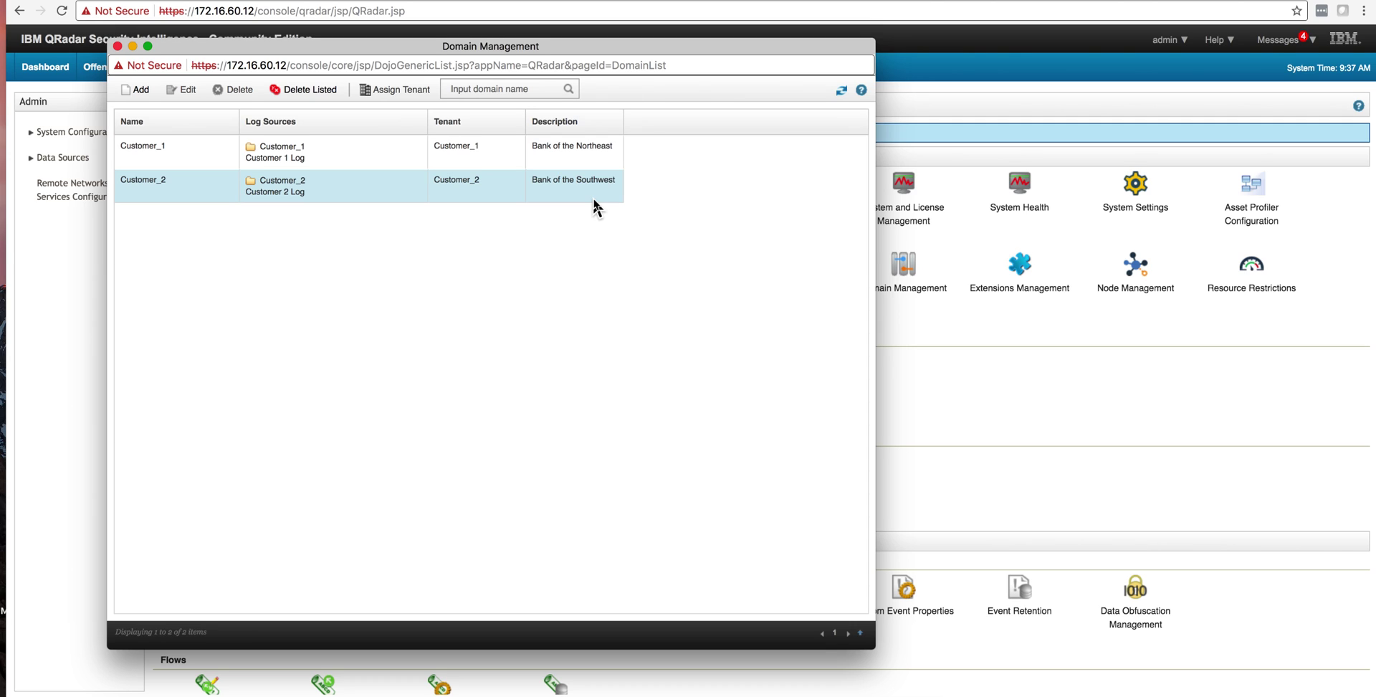
pyautogui.click(394, 89)
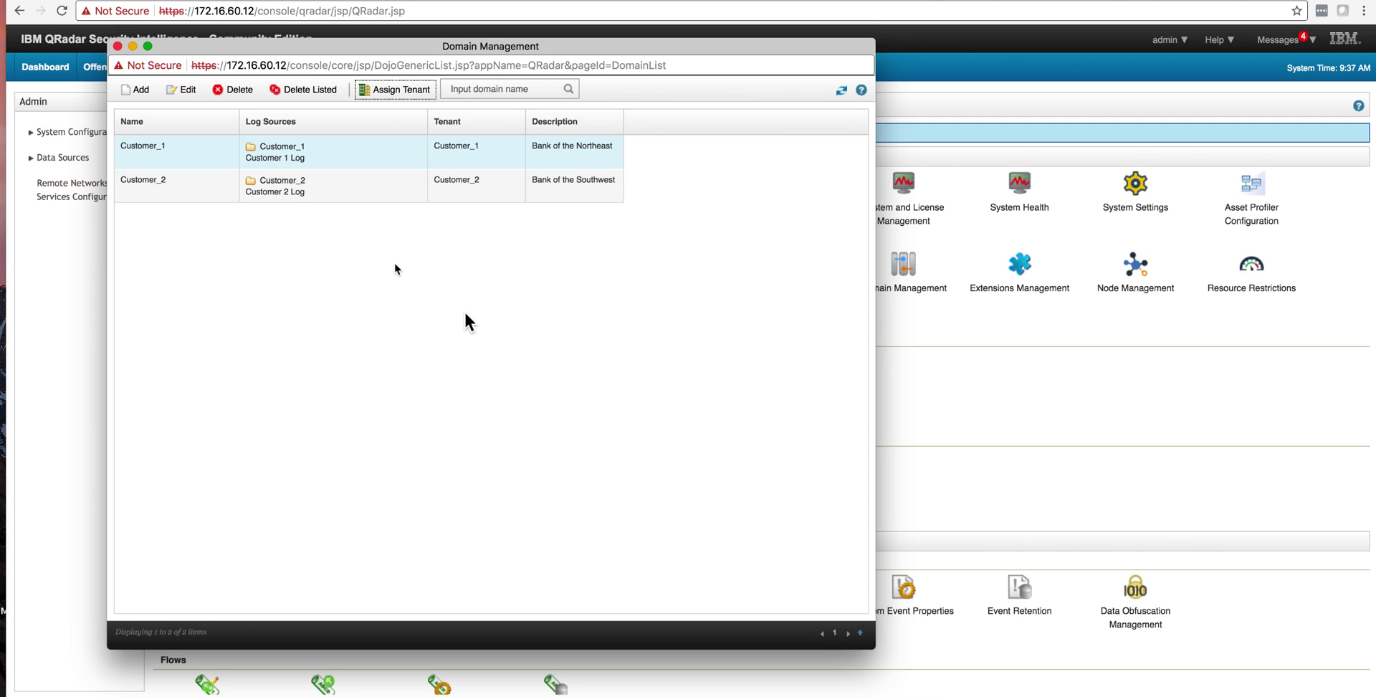
pyautogui.click(278, 155)
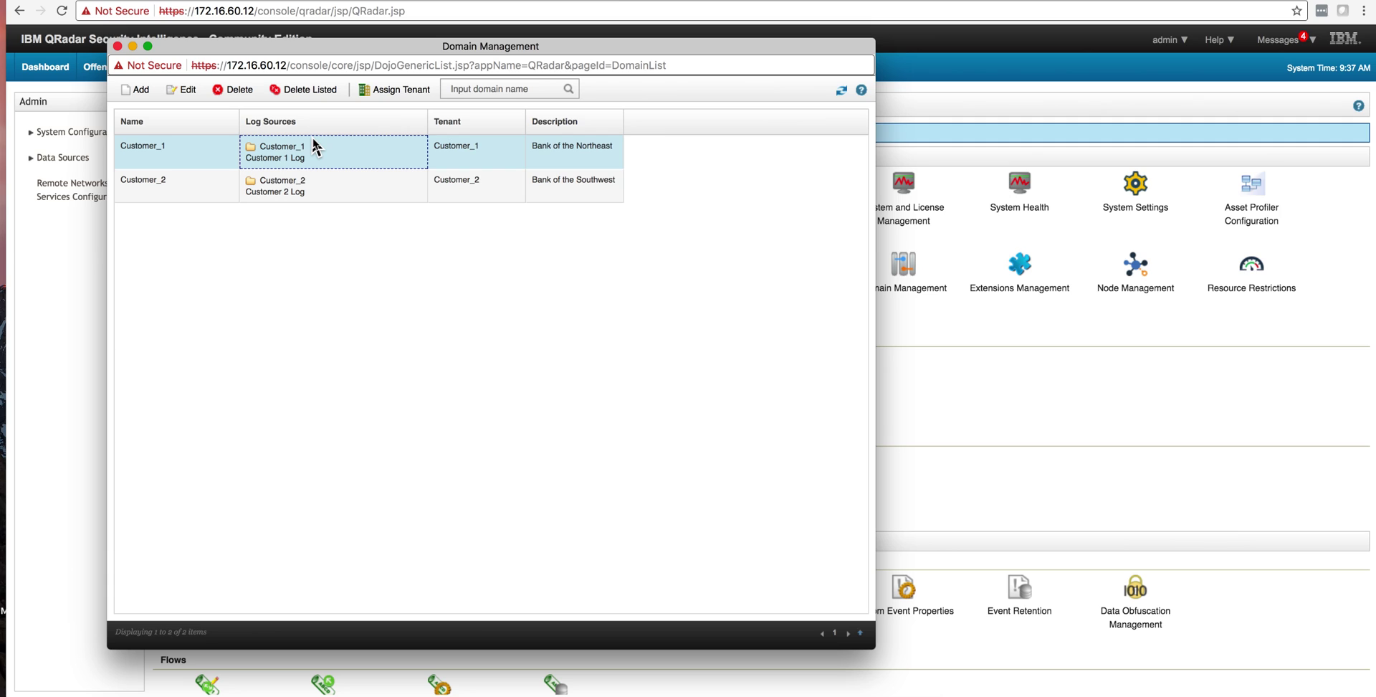
pyautogui.click(391, 90)
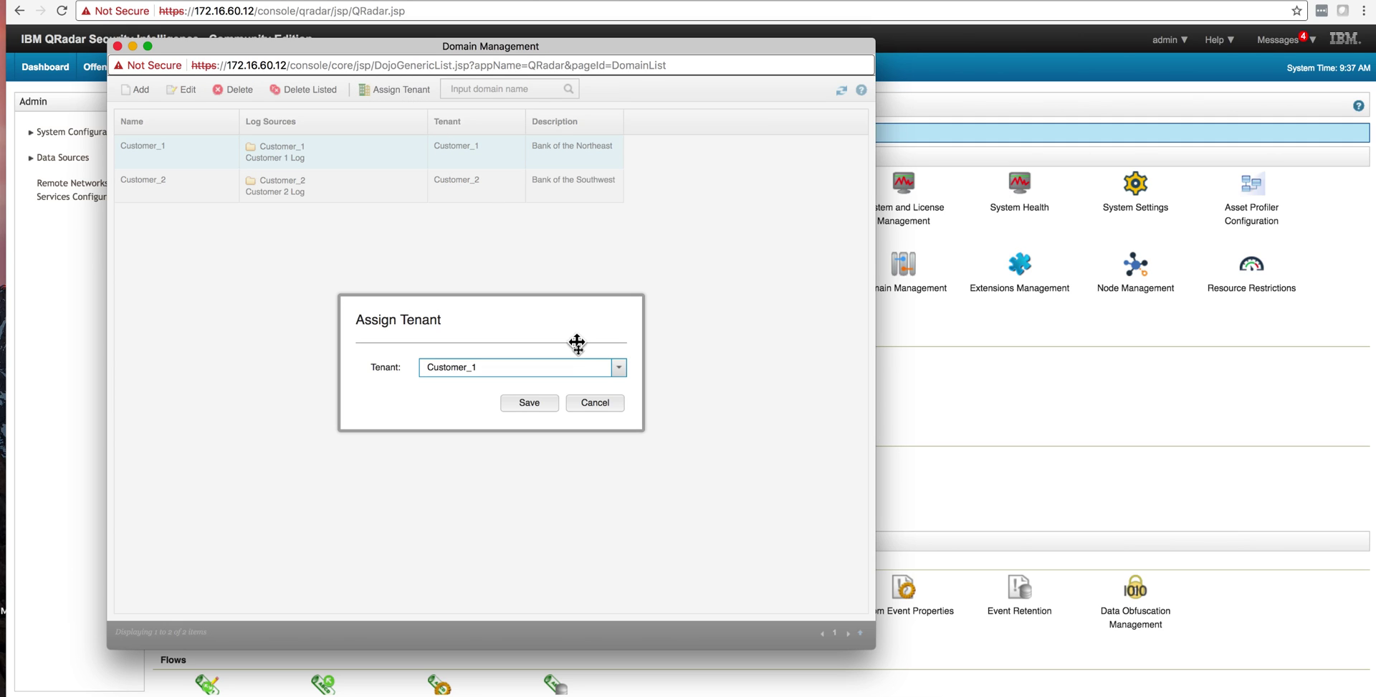
pyautogui.click(618, 371)
pyautogui.click(617, 371)
pyautogui.click(599, 404)
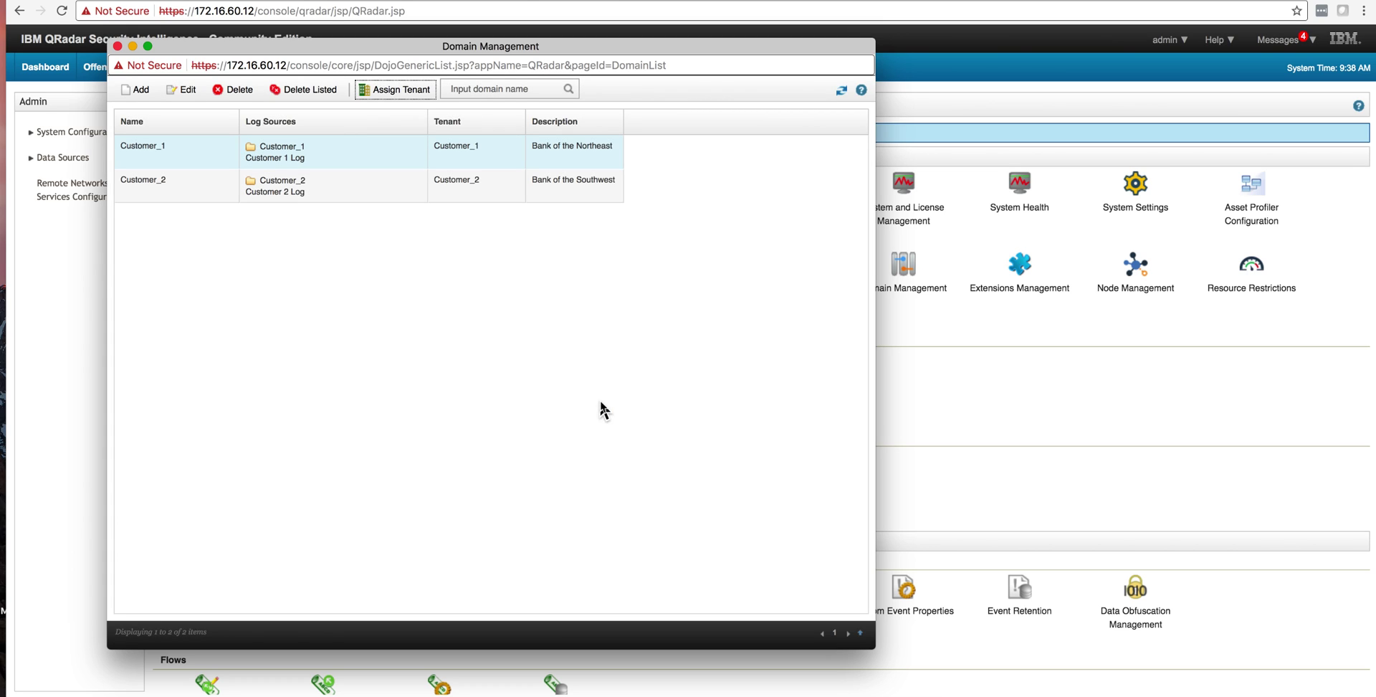
pyautogui.press('super+w')
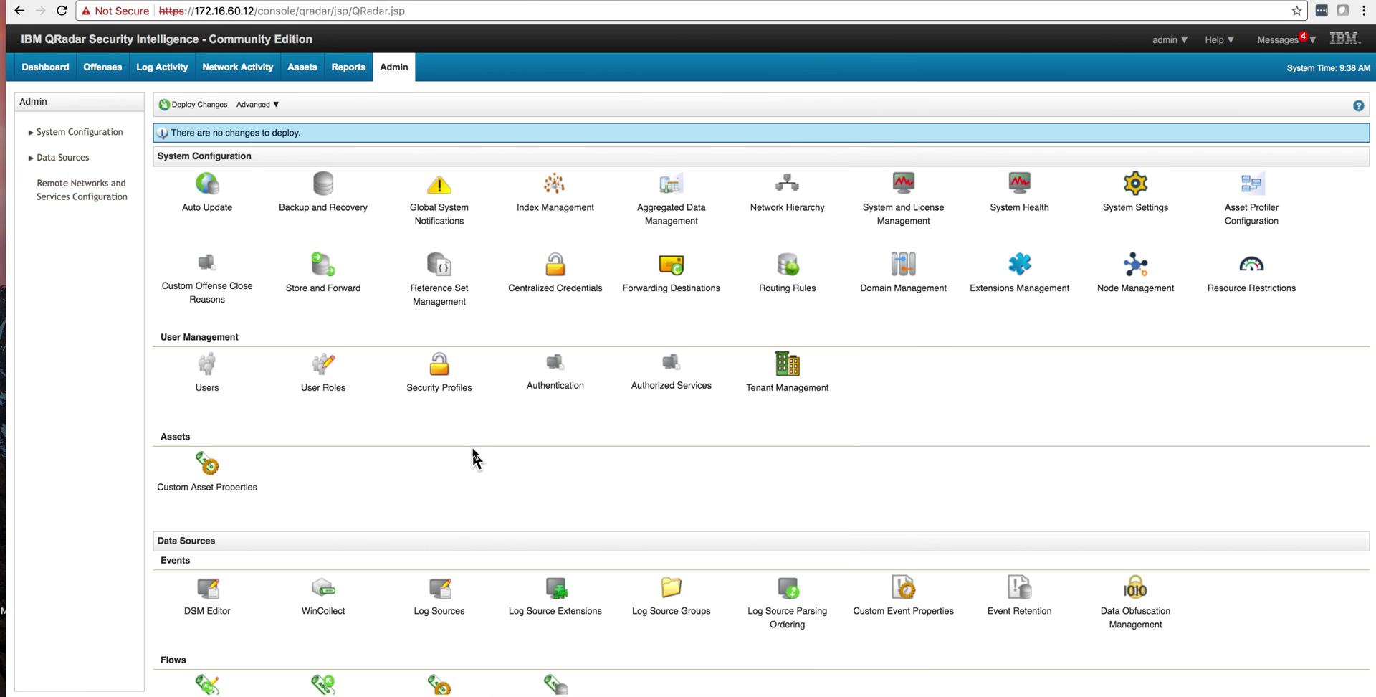
# - Open Security Profile Management and view the summary of the Customer_1_Admin profile
pyautogui.click(440, 380)
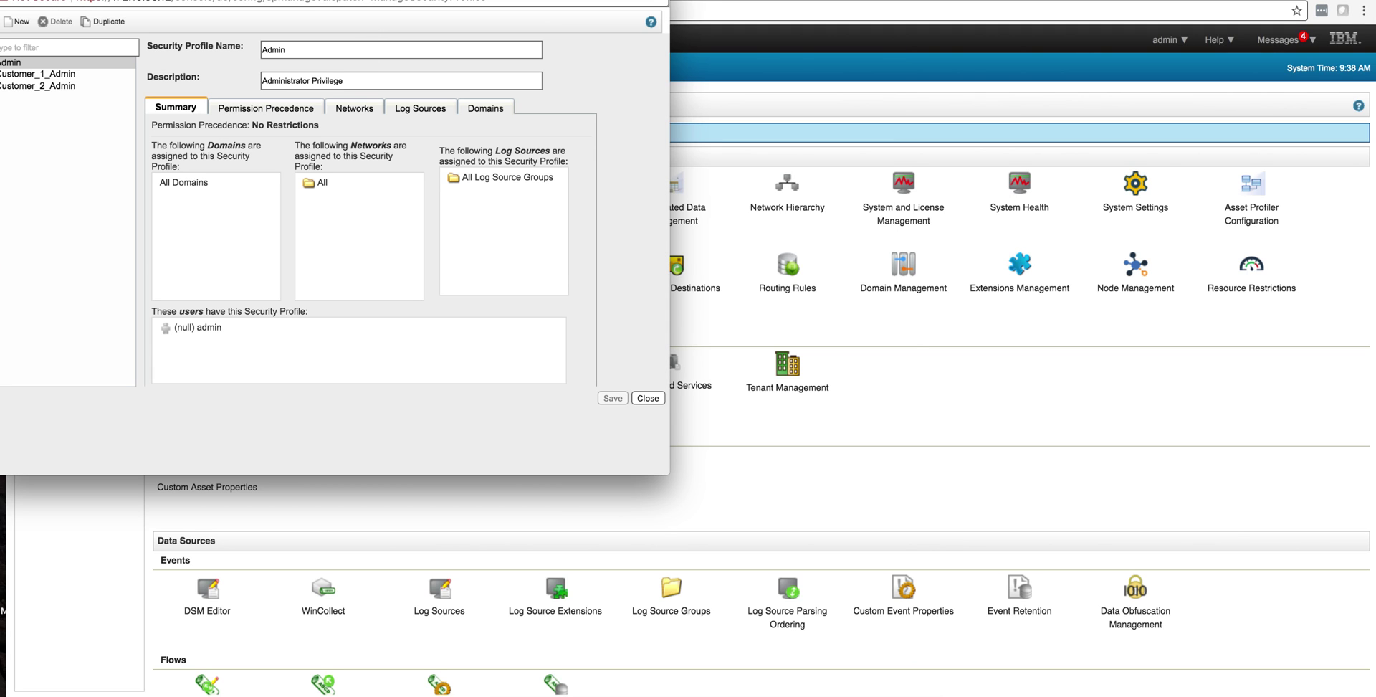
pyautogui.moveTo(387, 3); pyautogui.dragTo(745, 124)
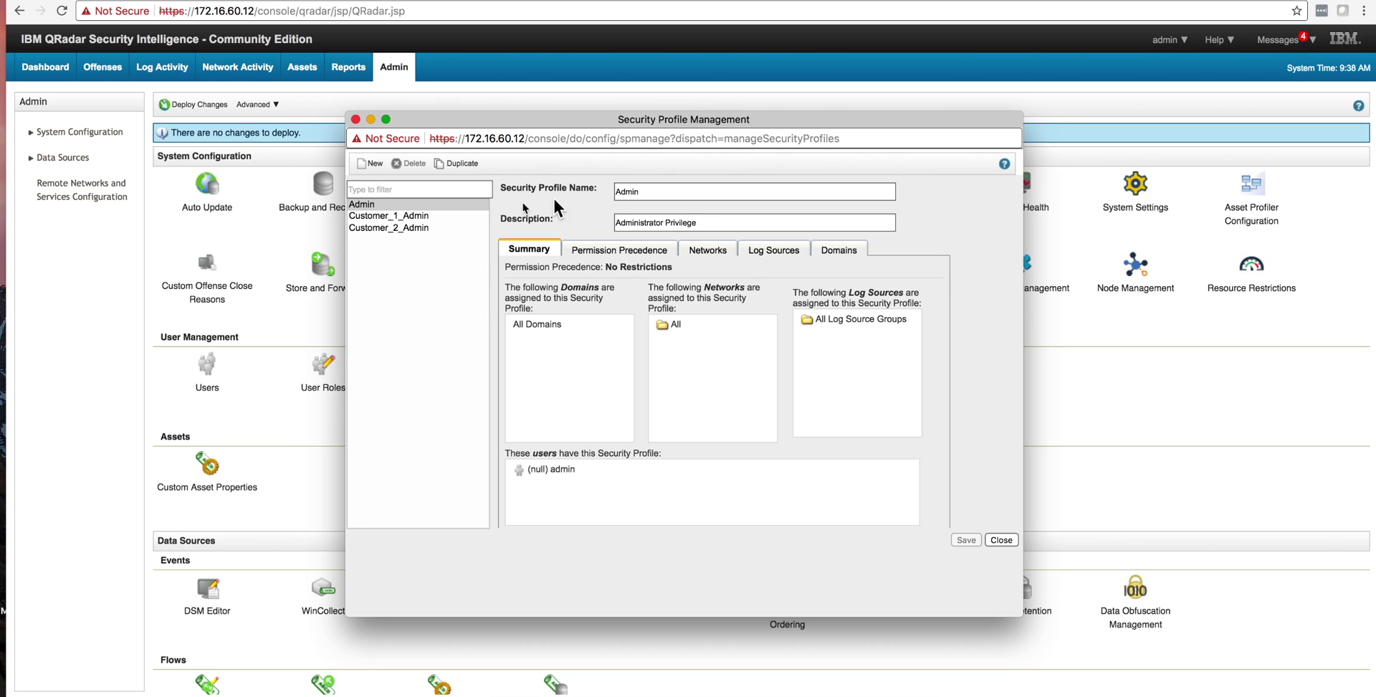
pyautogui.click(396, 216)
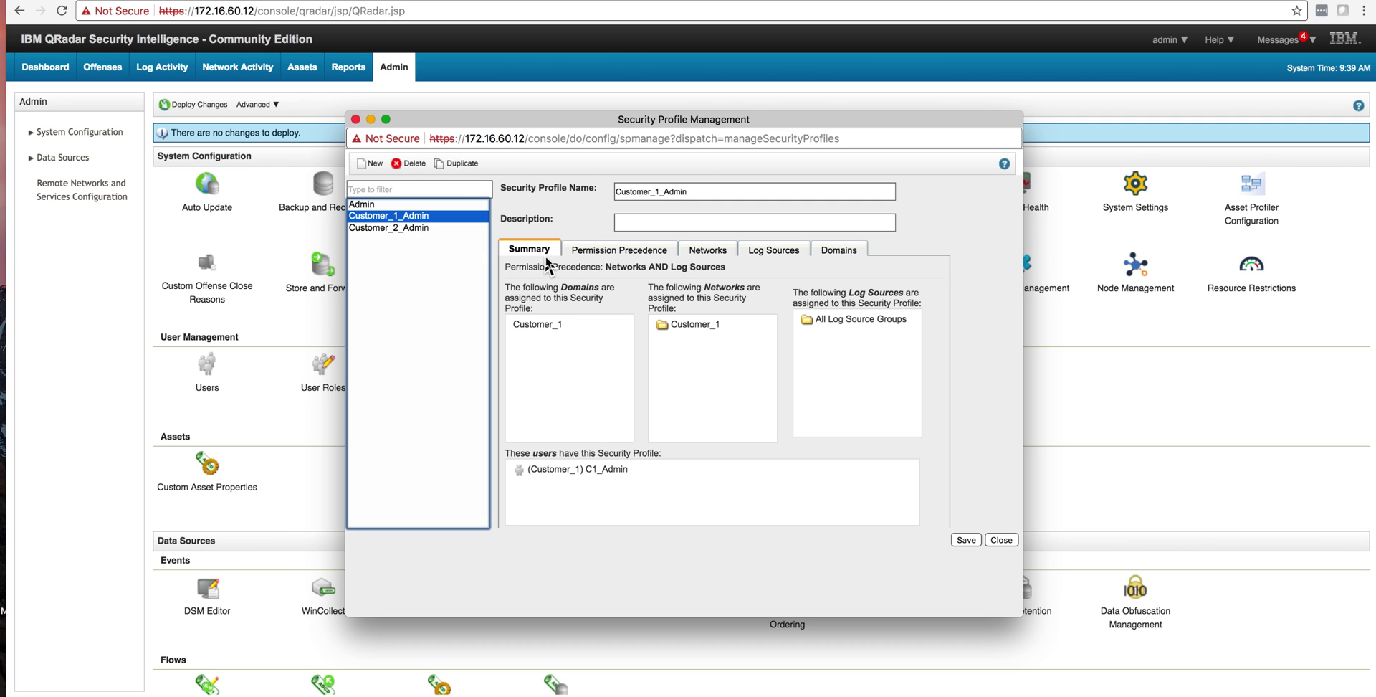
# - Examine the networks assigned to the Customer_1_Admin profile and the list of available networks, without assigning another
pyautogui.click(708, 251)
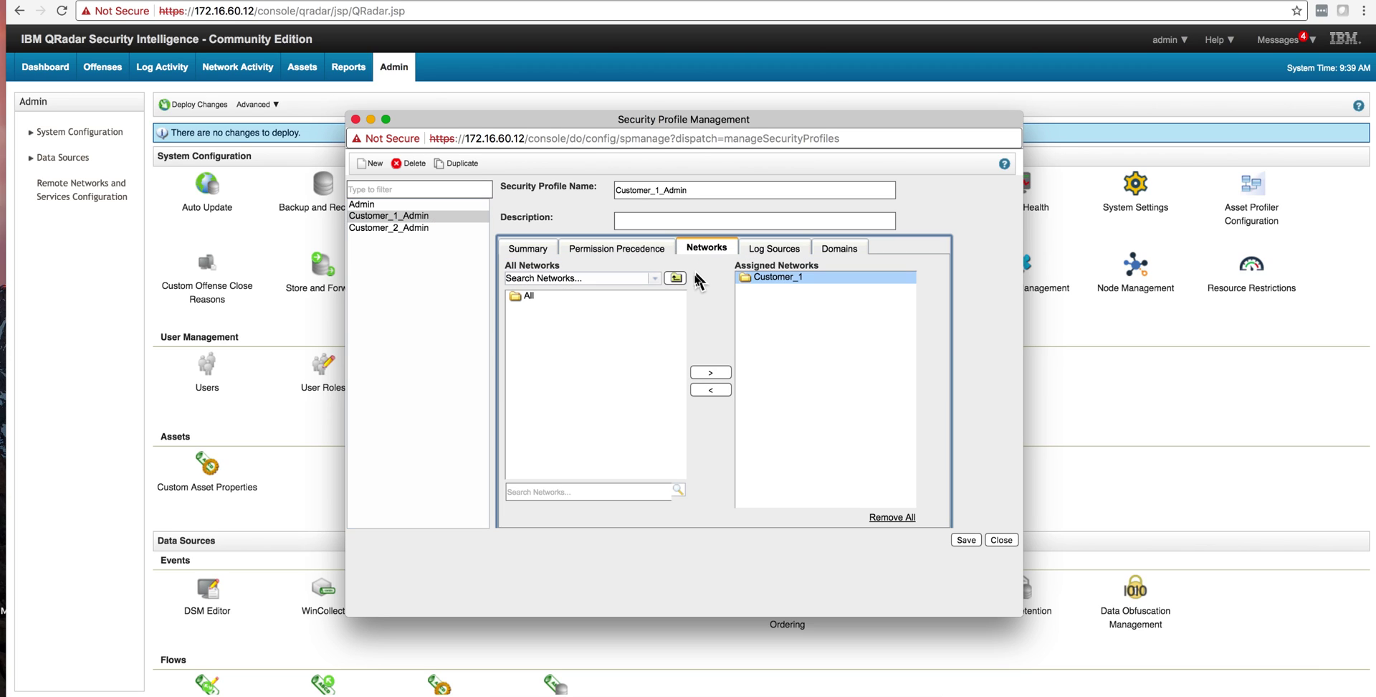
pyautogui.click(611, 296)
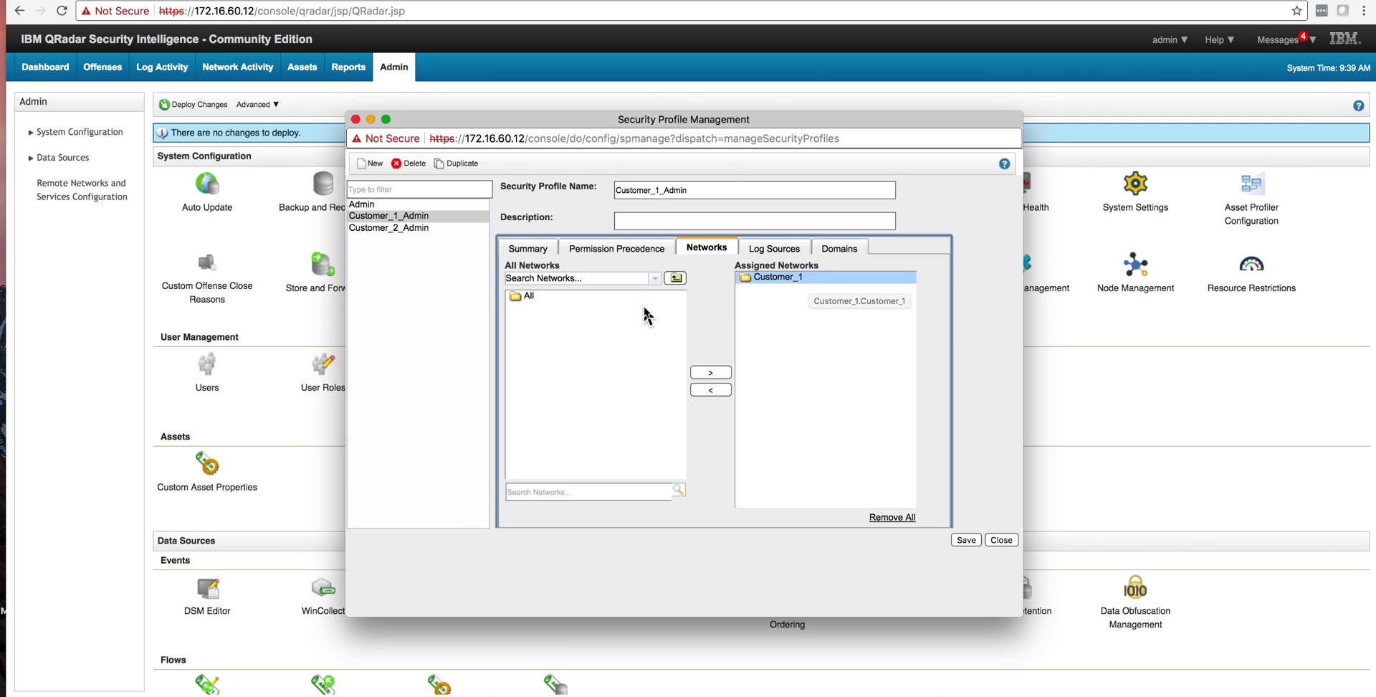
pyautogui.click(655, 279)
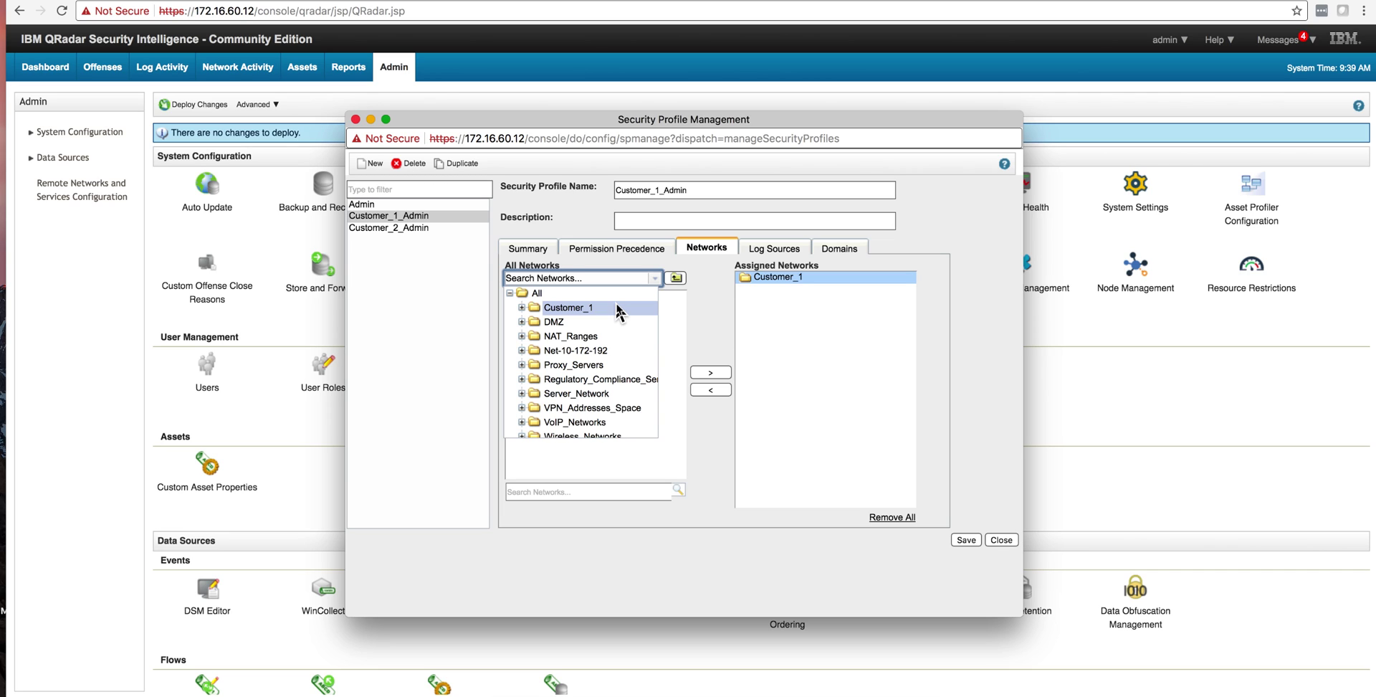
pyautogui.scroll(-1, 616, 310)
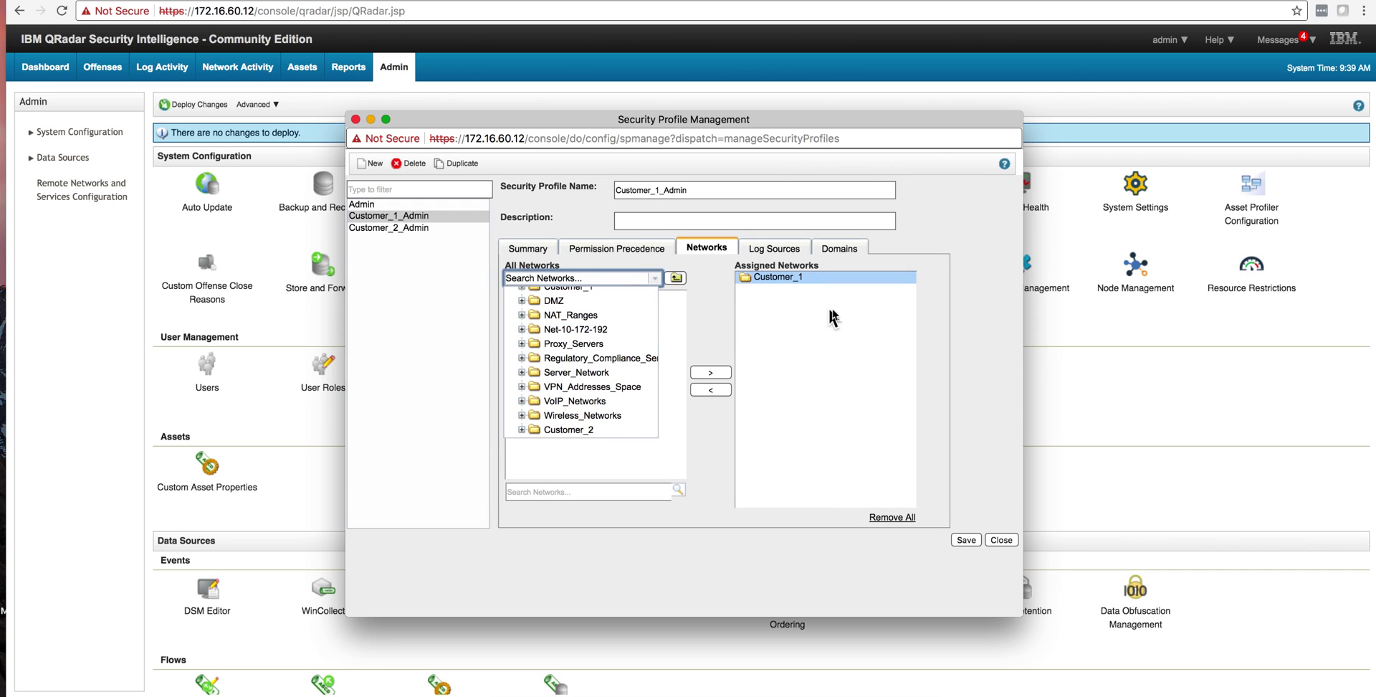
pyautogui.click(712, 318)
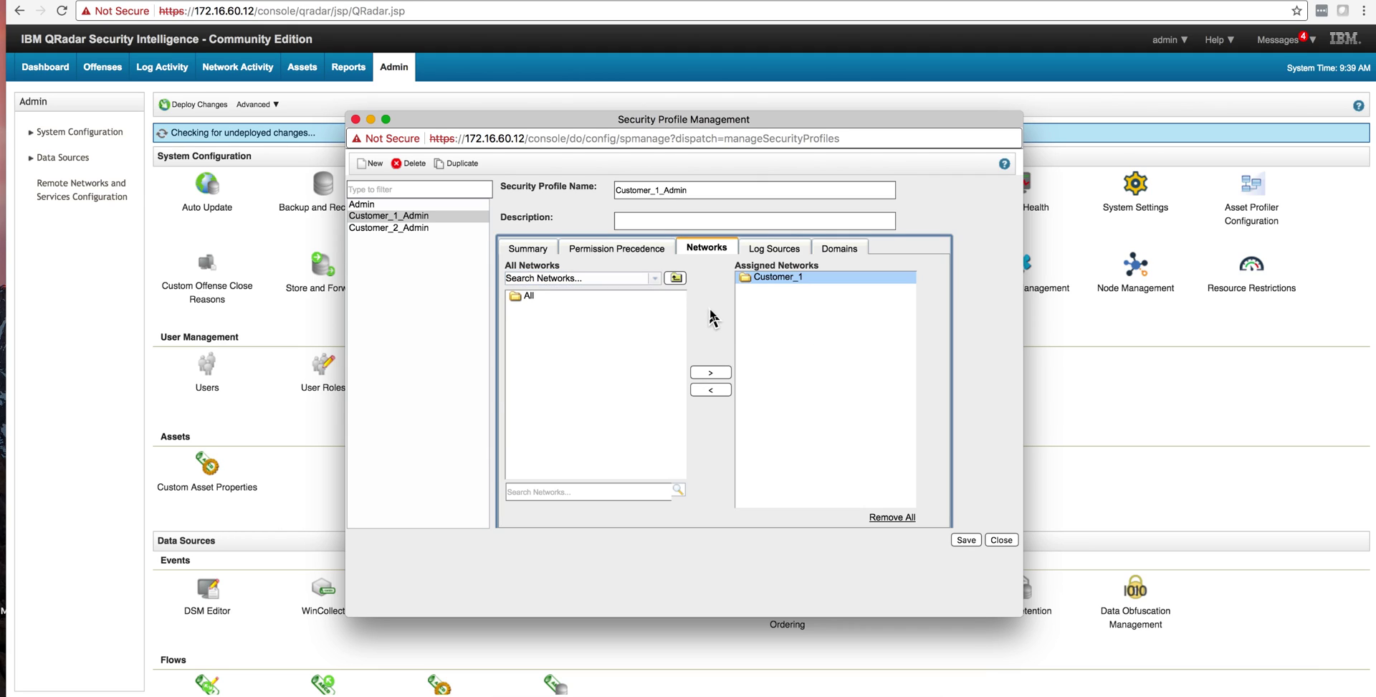
pyautogui.click(531, 296)
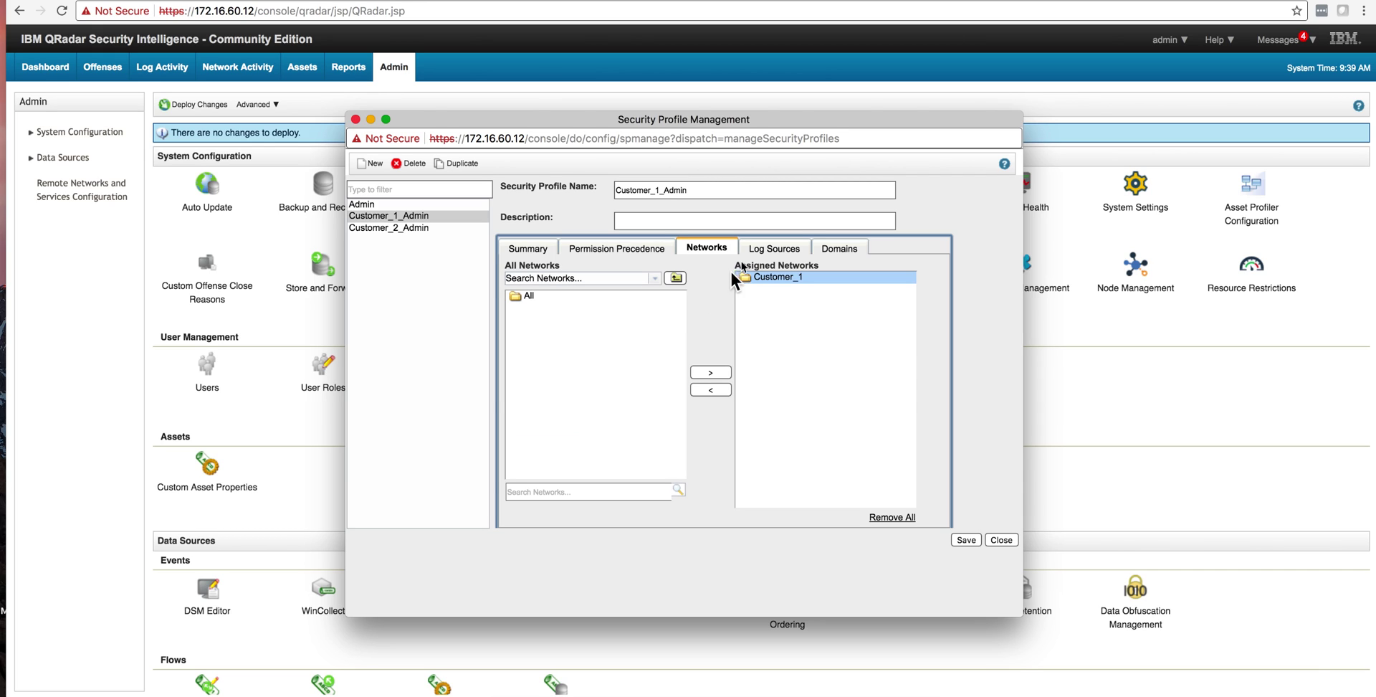
# - Review the Customer_1_Admin profile's assigned log sources, domains and permission precedence, and close the security profiles without saving
pyautogui.click(774, 250)
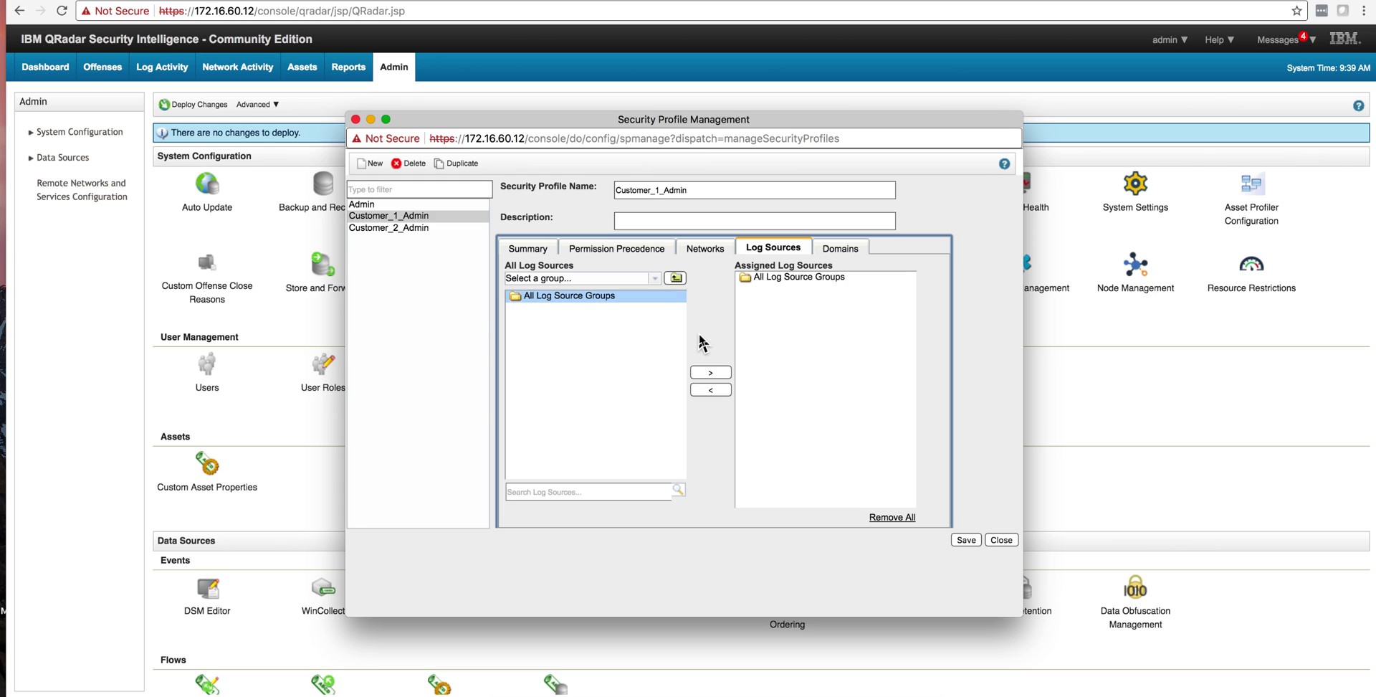
pyautogui.click(841, 248)
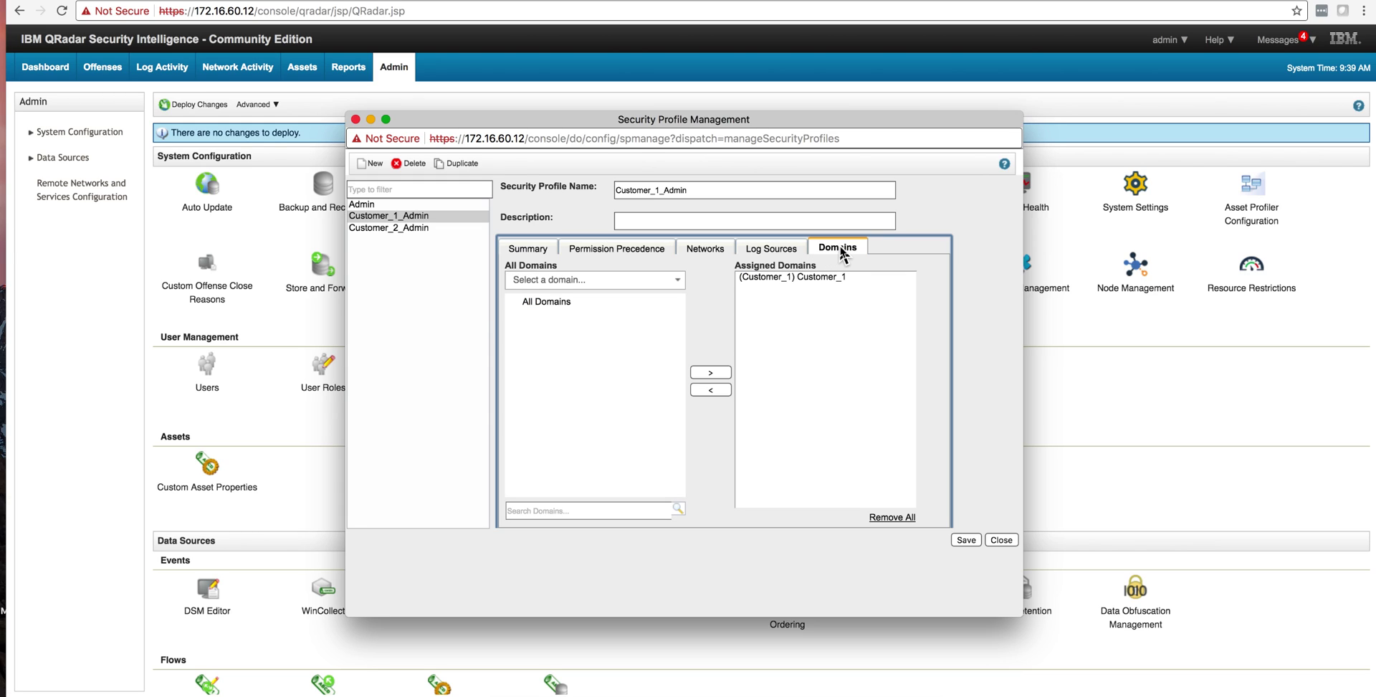
pyautogui.click(818, 278)
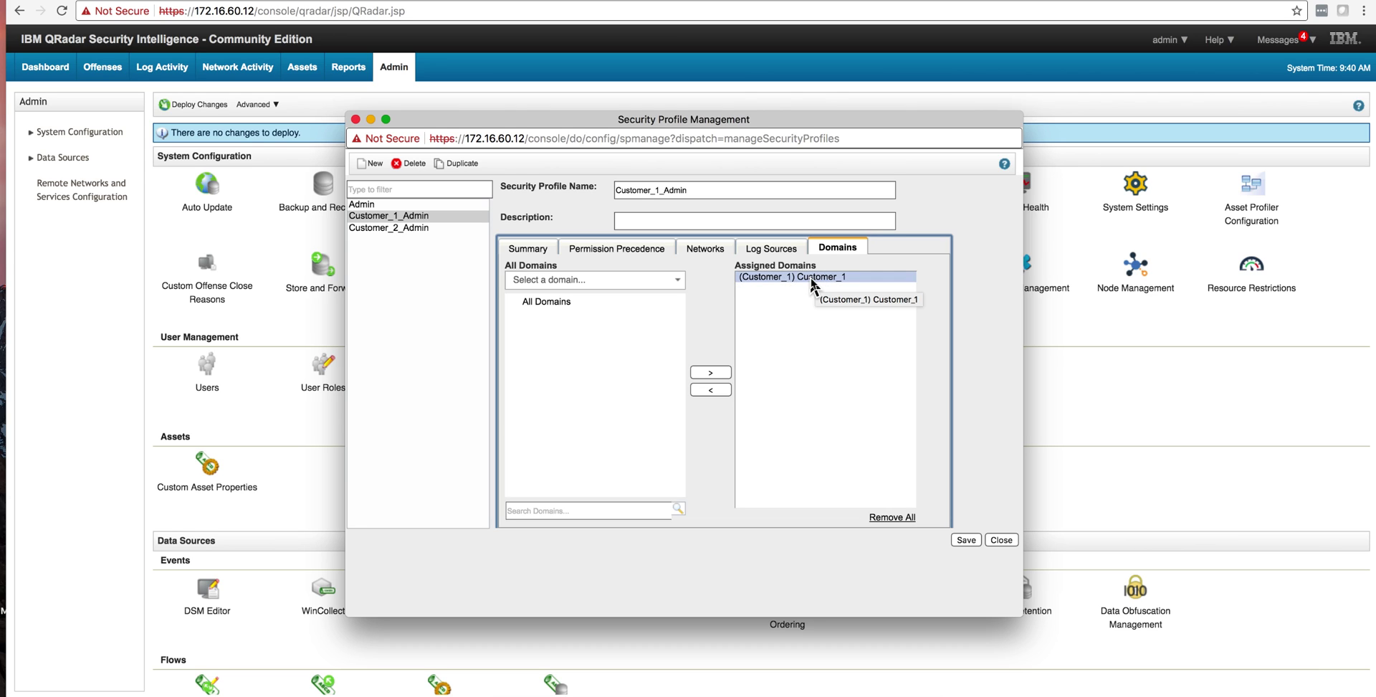
pyautogui.click(614, 248)
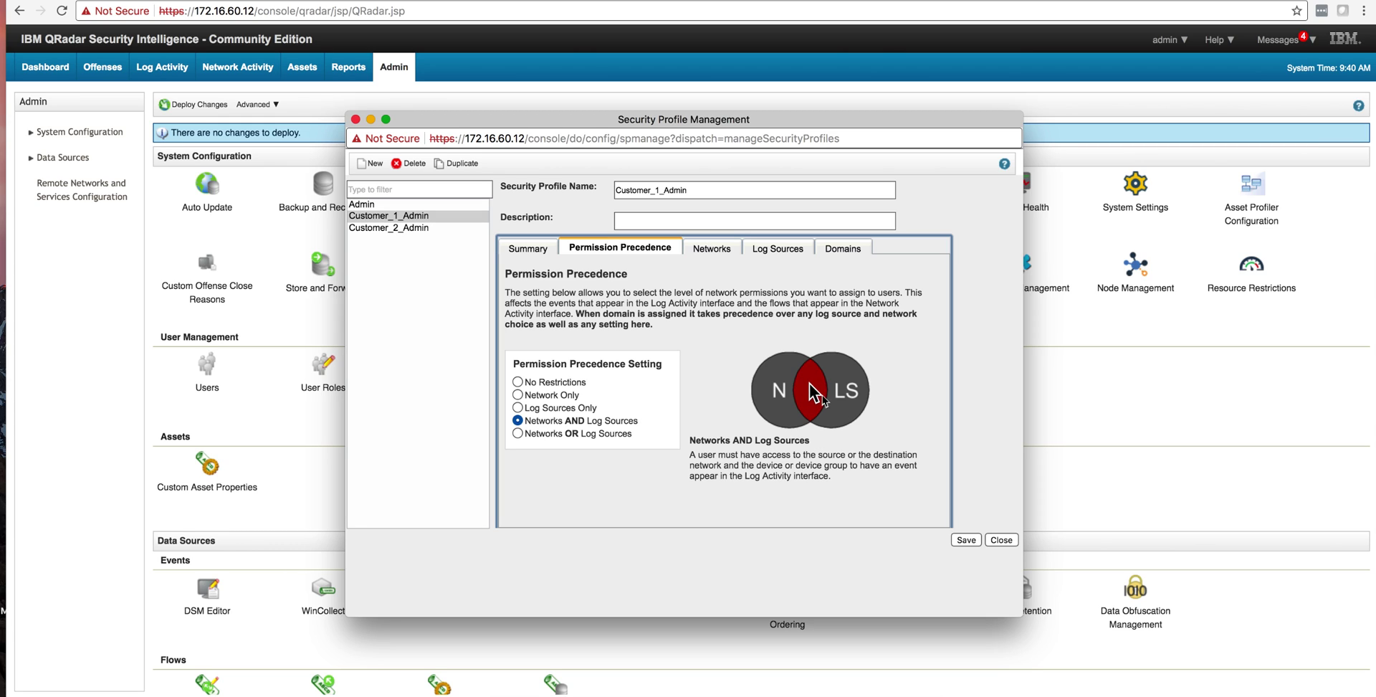
pyautogui.click(1006, 539)
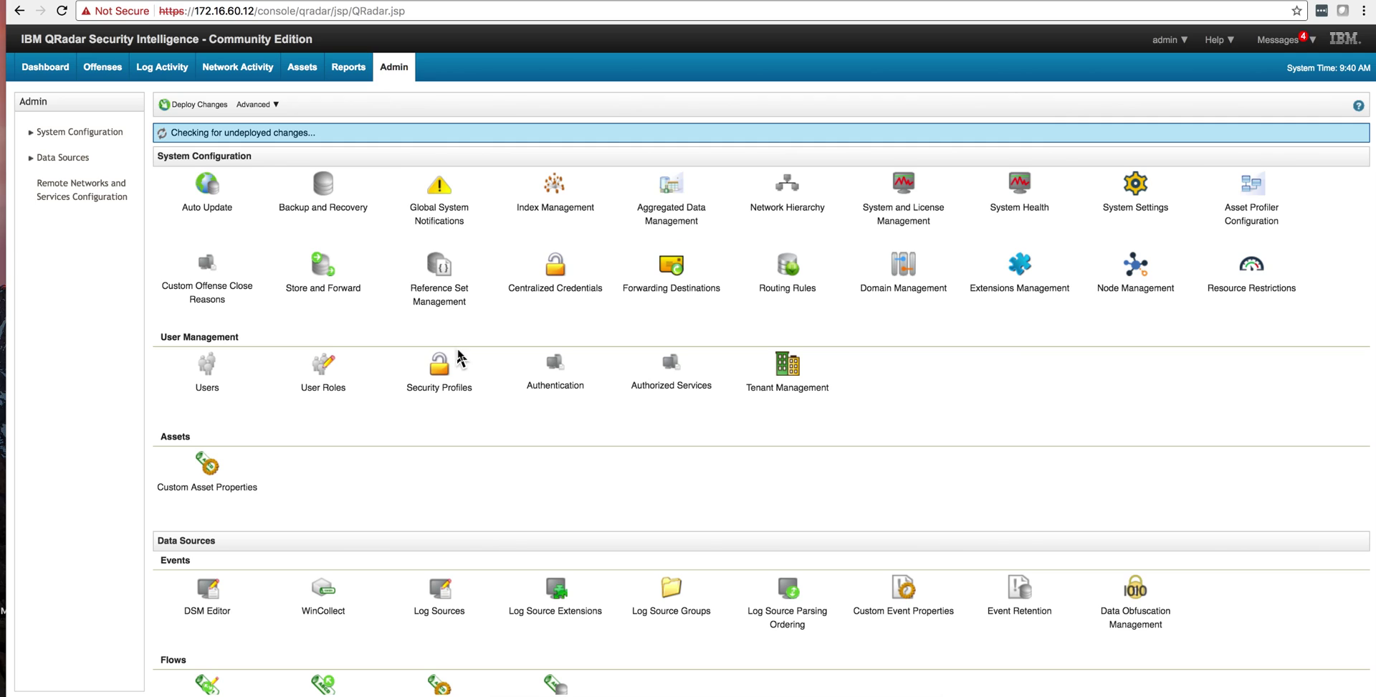
# - Review the user role, security profile and tenant assigned to the C1_Admin user, and close user management without saving
pyautogui.click(207, 372)
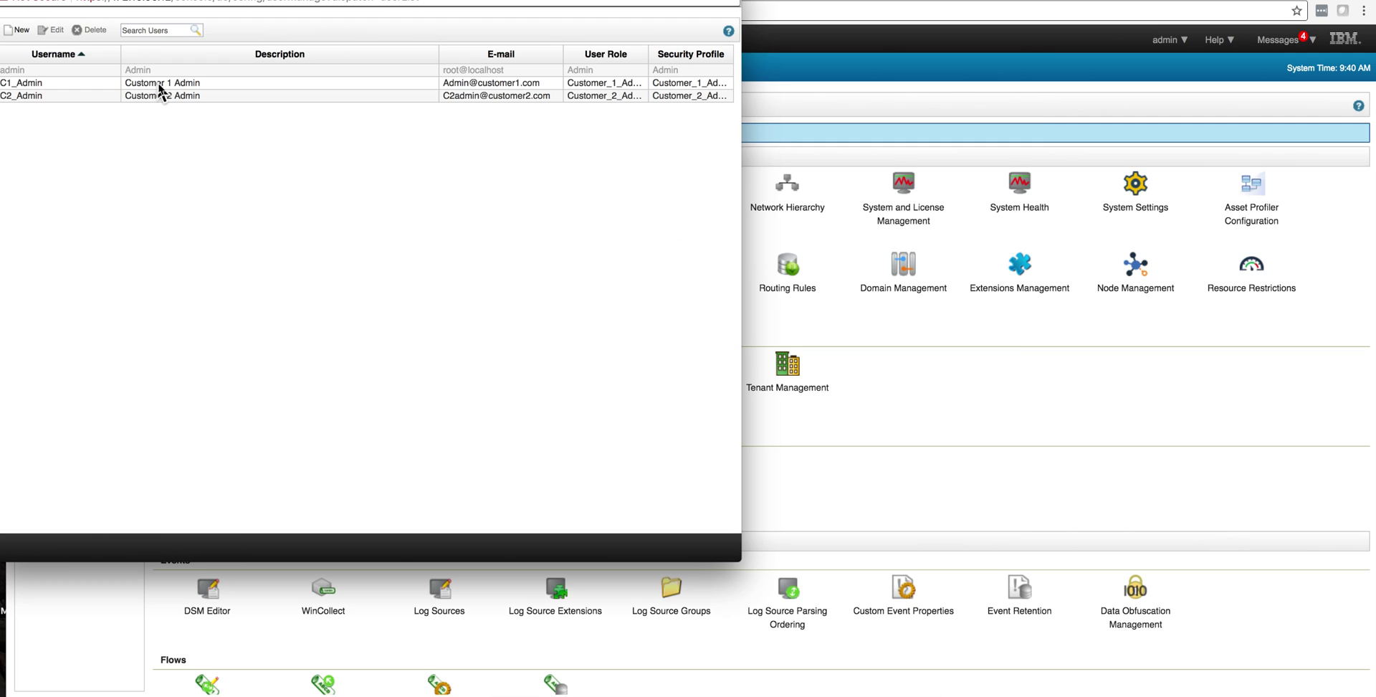
pyautogui.doubleClick(160, 85)
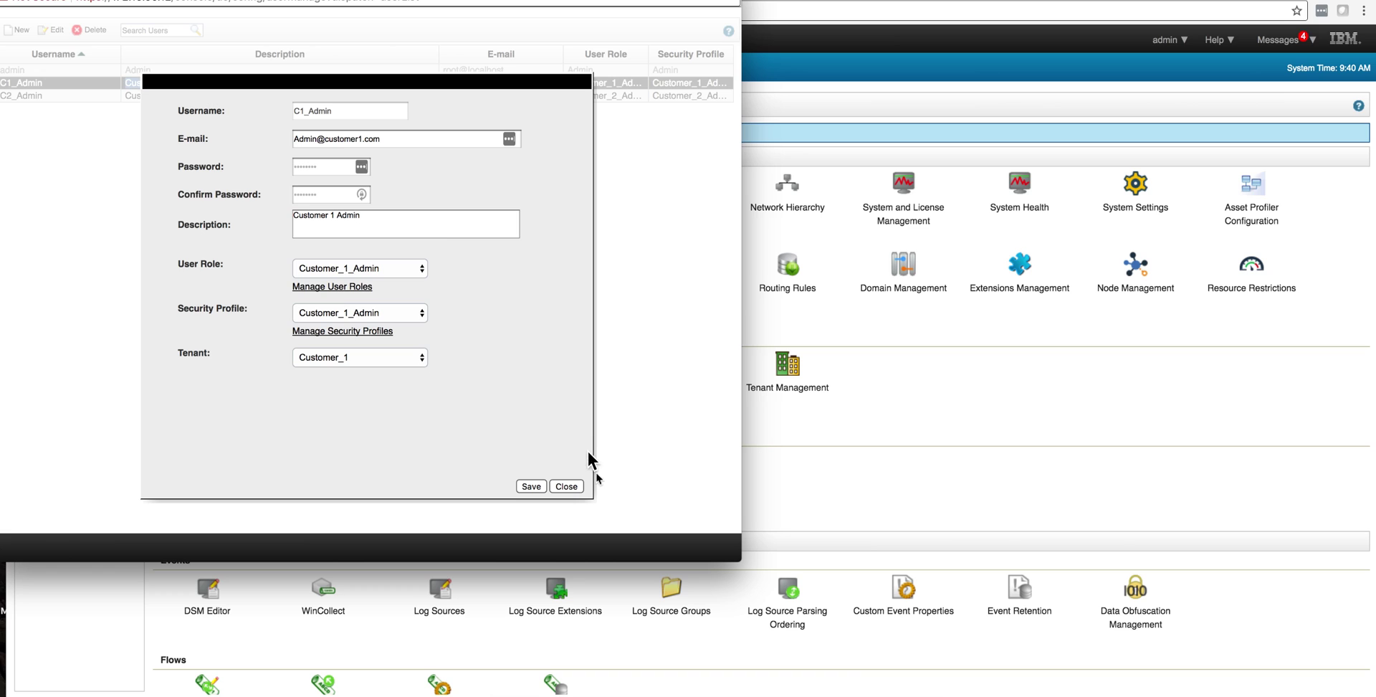
pyautogui.click(568, 487)
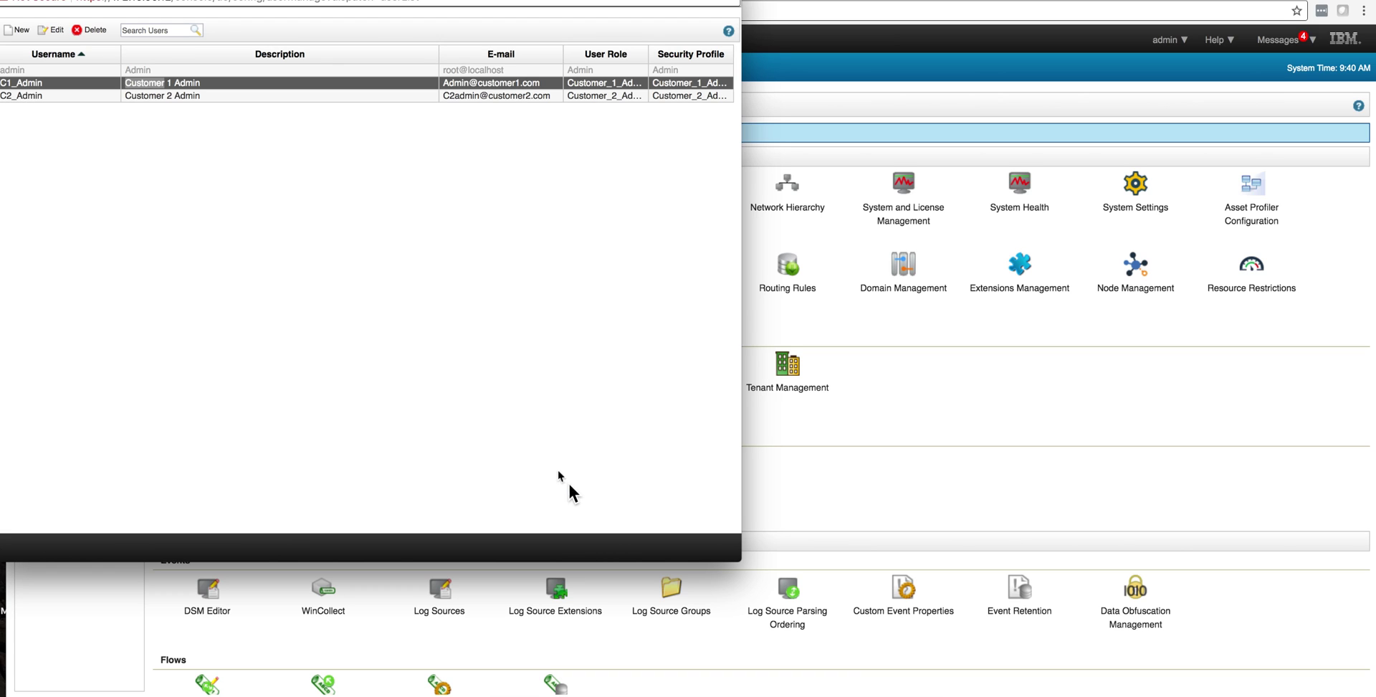
pyautogui.press('super+w')
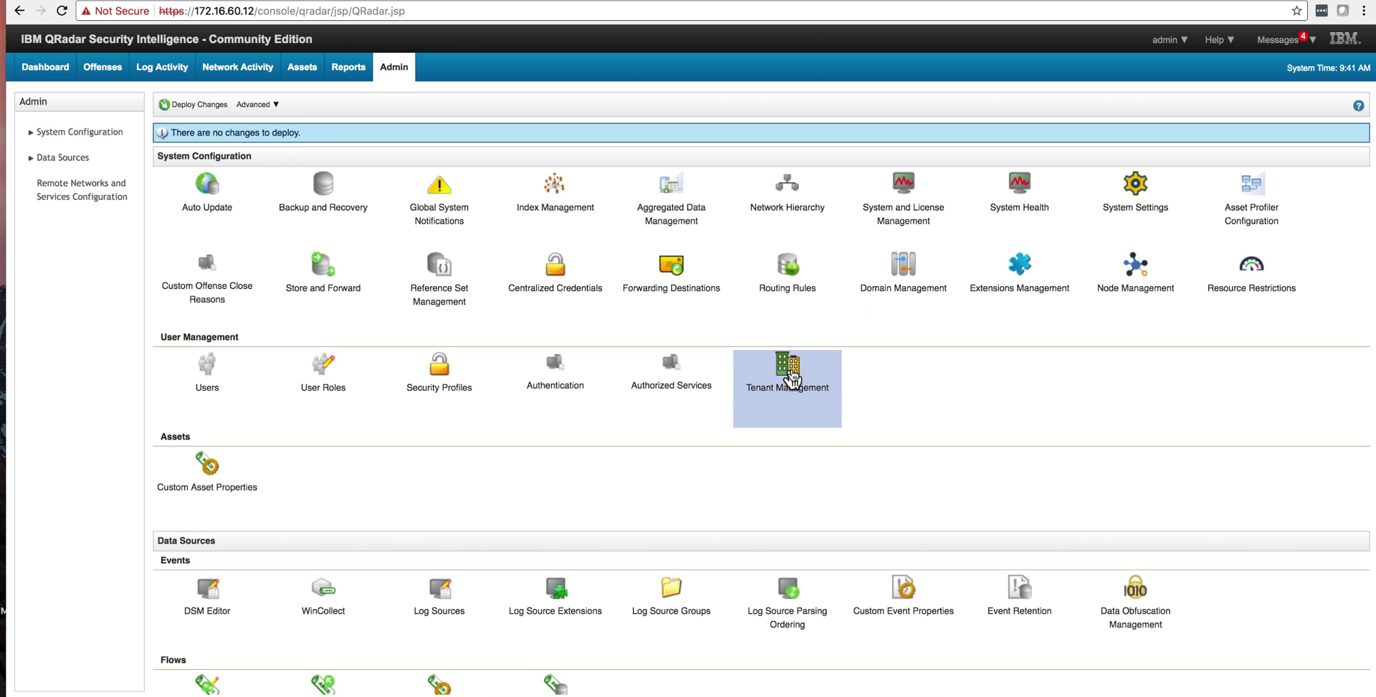
# - Inspect the log sources and custom properties of the Customer_1 domain in Domain Management, and leave the domain without saving
pyautogui.click(896, 276)
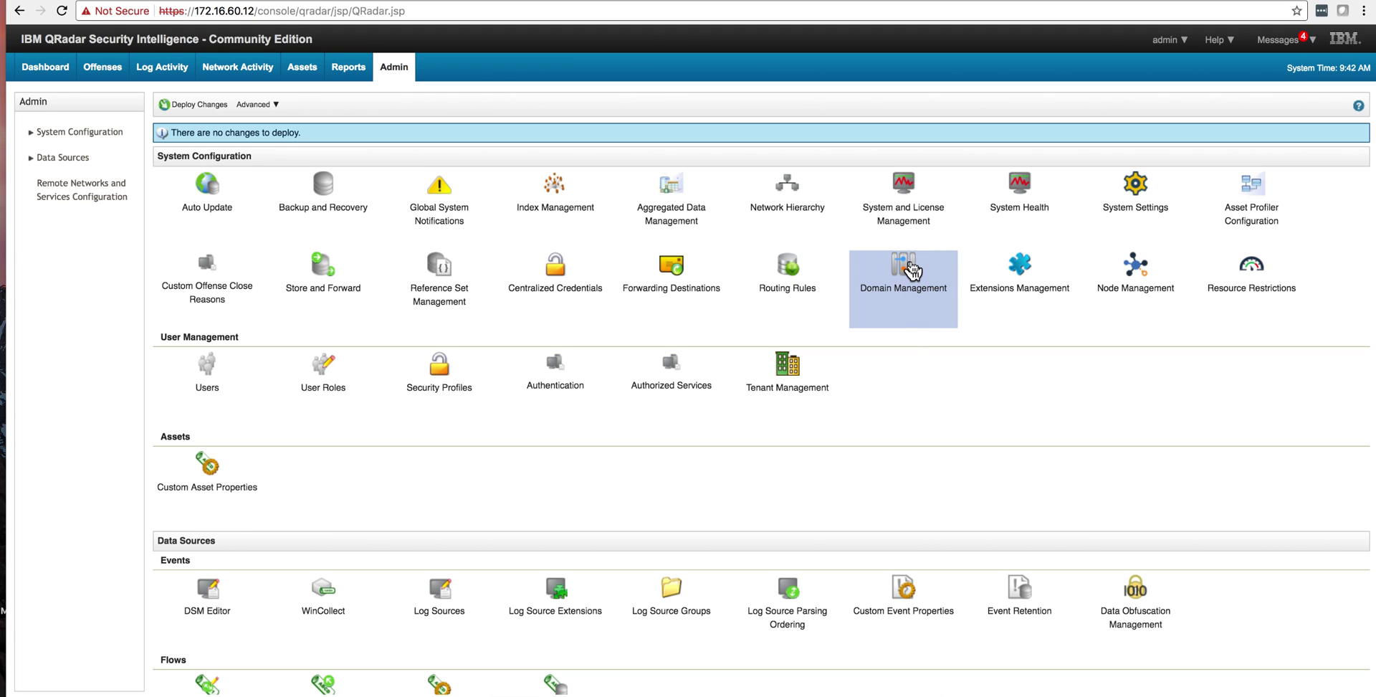
pyautogui.click(912, 270)
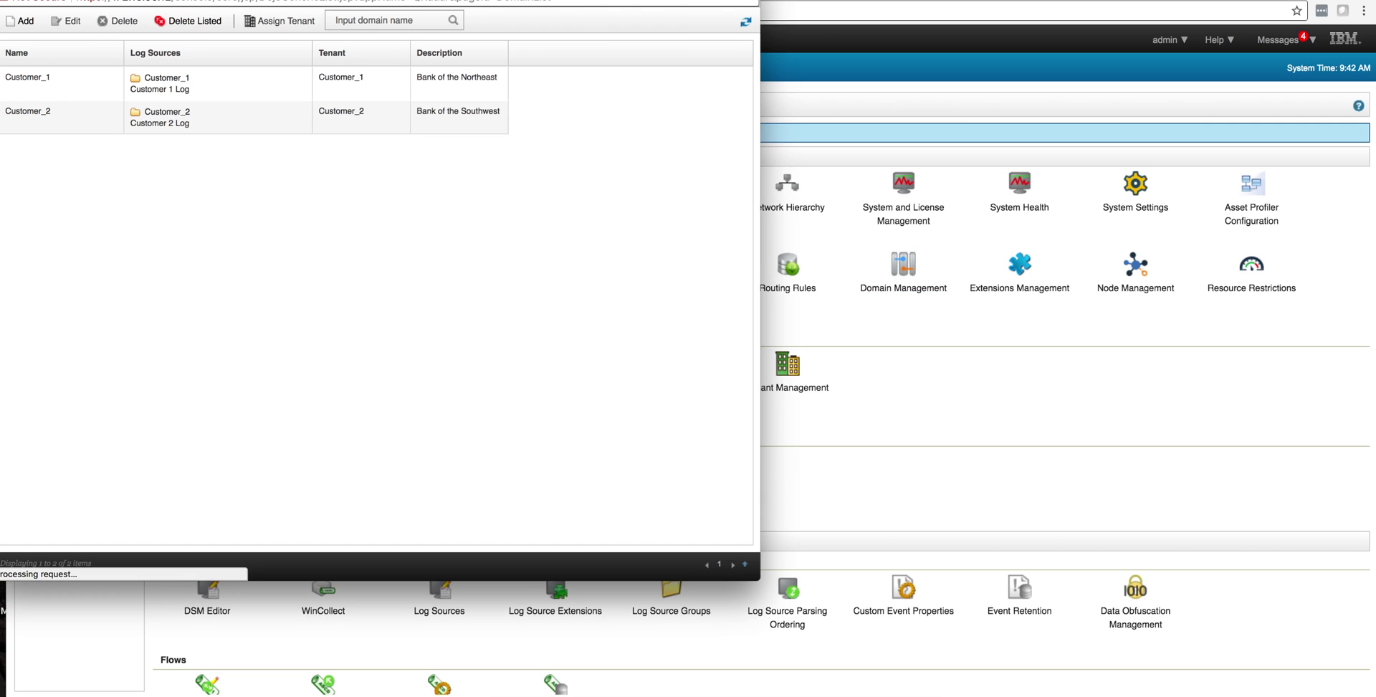
pyautogui.moveTo(461, 0); pyautogui.dragTo(703, 101)
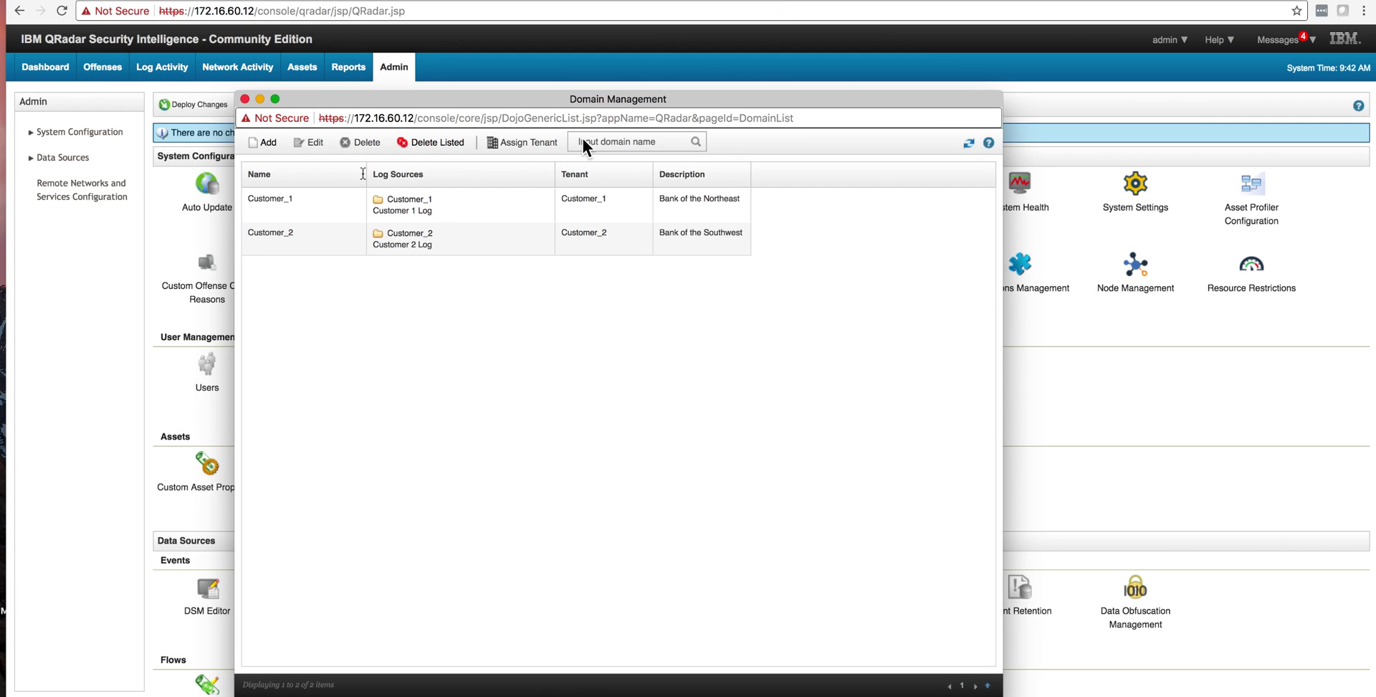
pyautogui.doubleClick(327, 197)
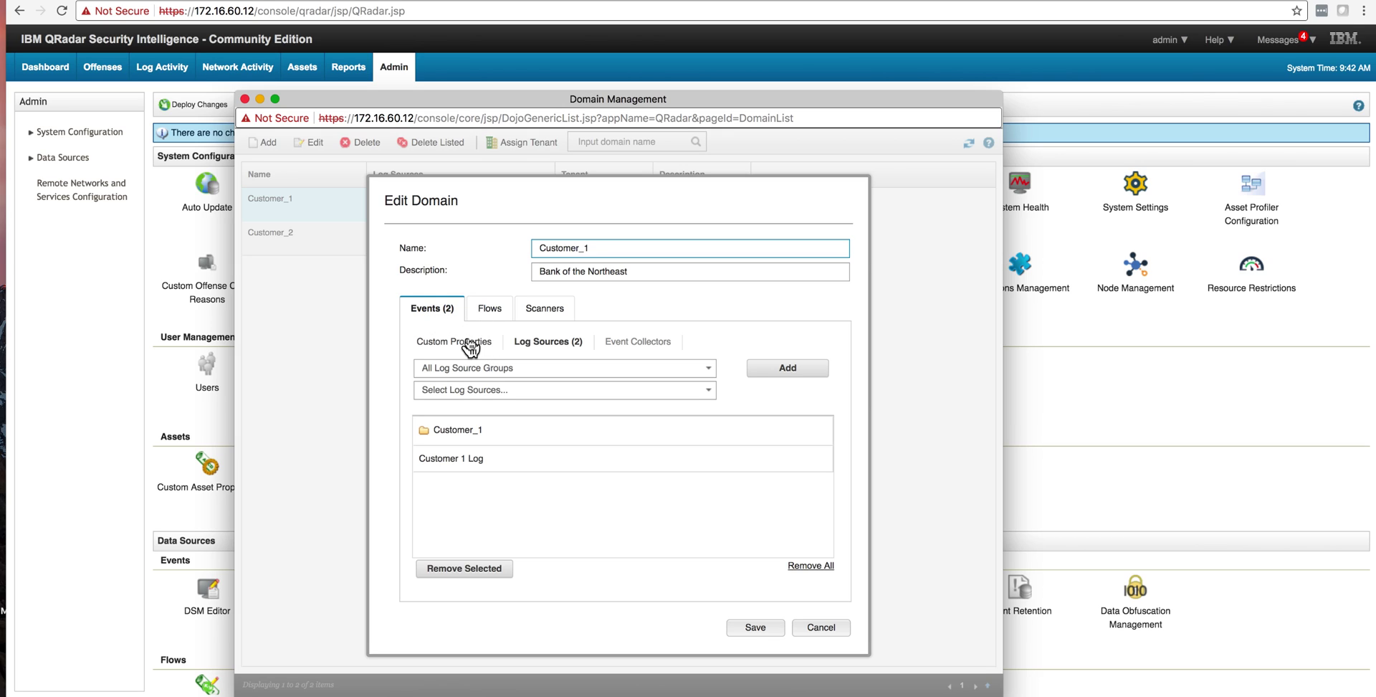
pyautogui.click(469, 342)
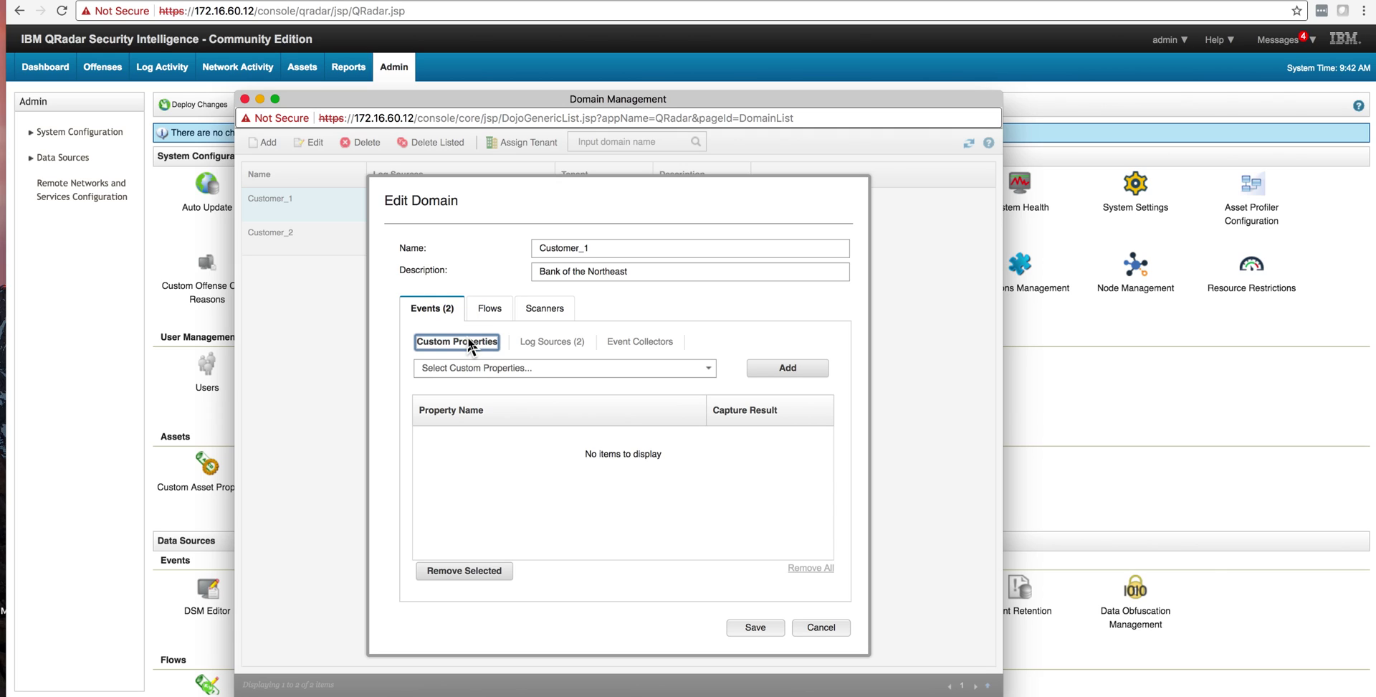
pyautogui.press('Escape')
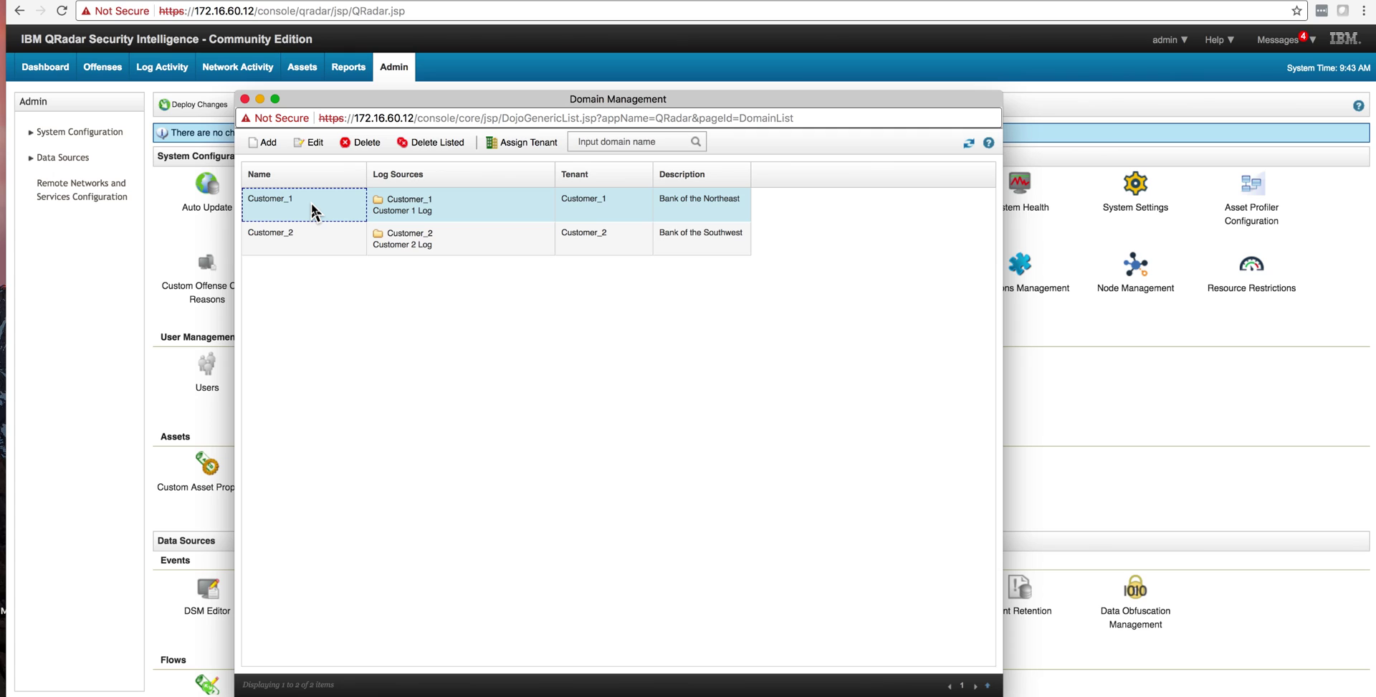
# - Try adding the Source Workstation custom property to the Customer_1 domain's event criteria, and cancel the domain edit
pyautogui.doubleClick(313, 211)
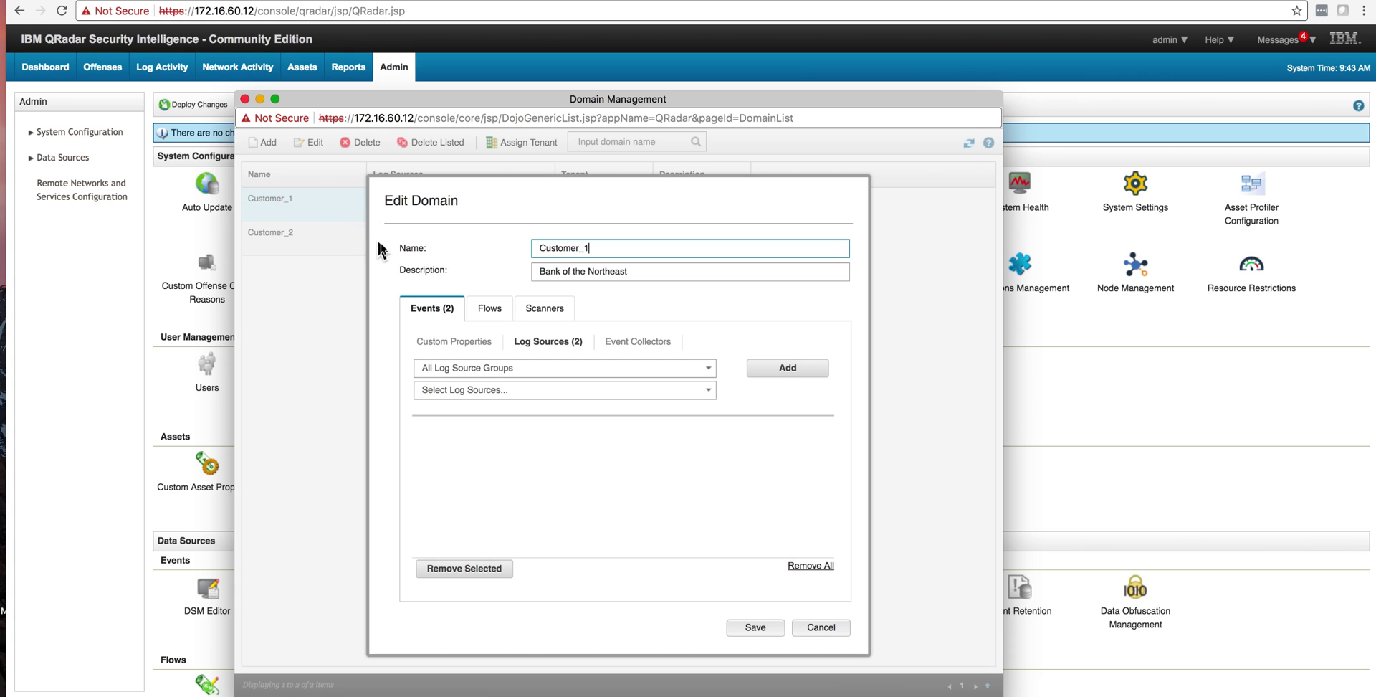
pyautogui.click(447, 343)
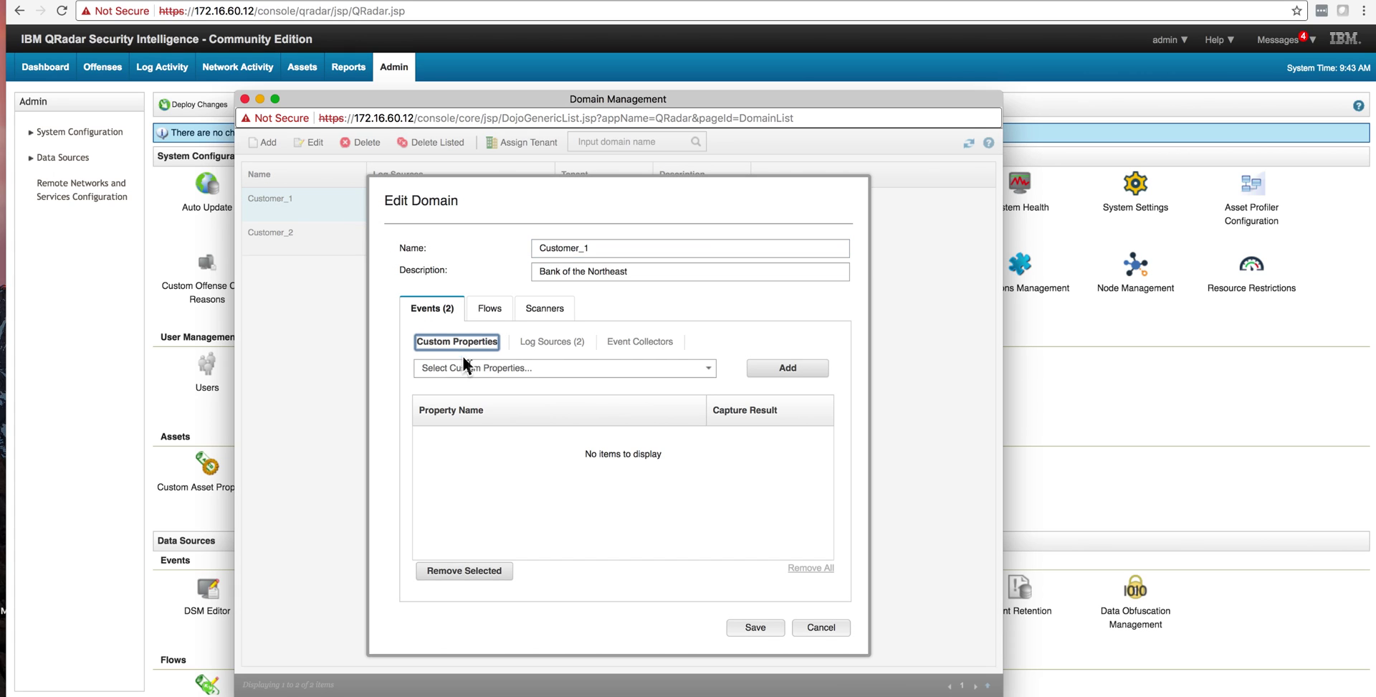
pyautogui.click(469, 368)
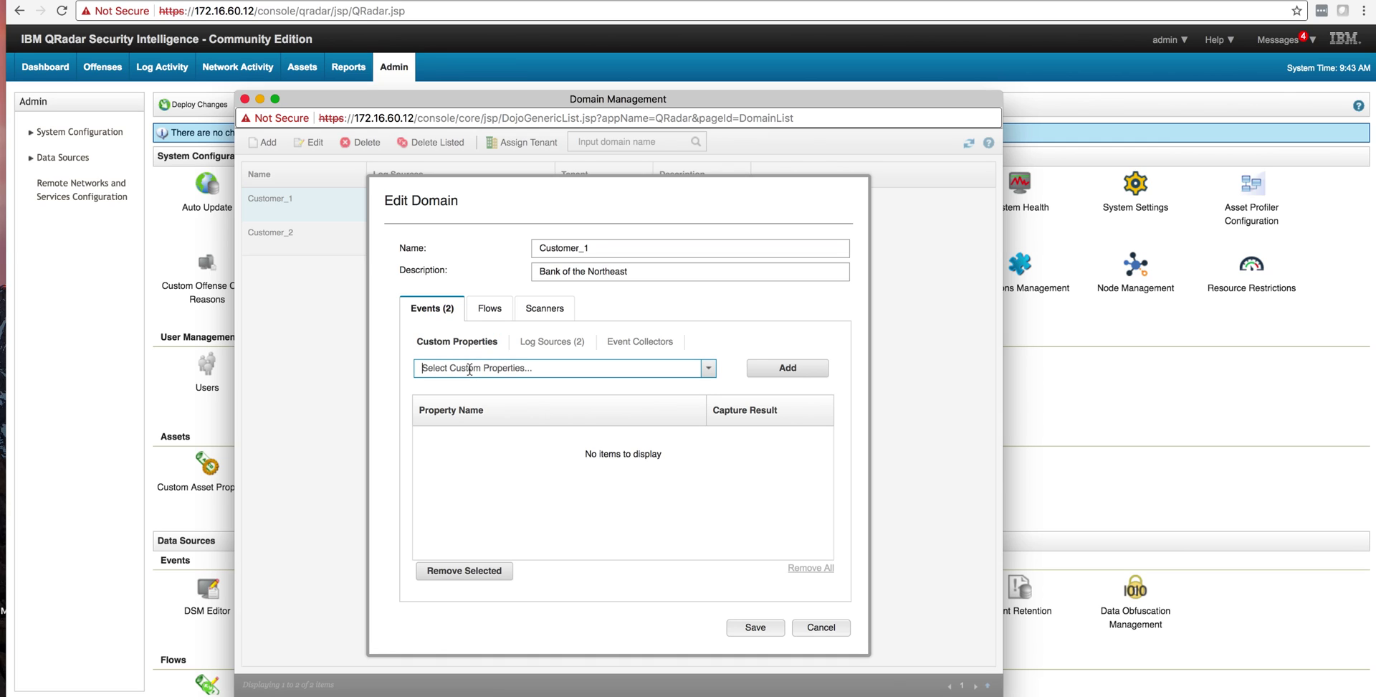
pyautogui.write('sour')
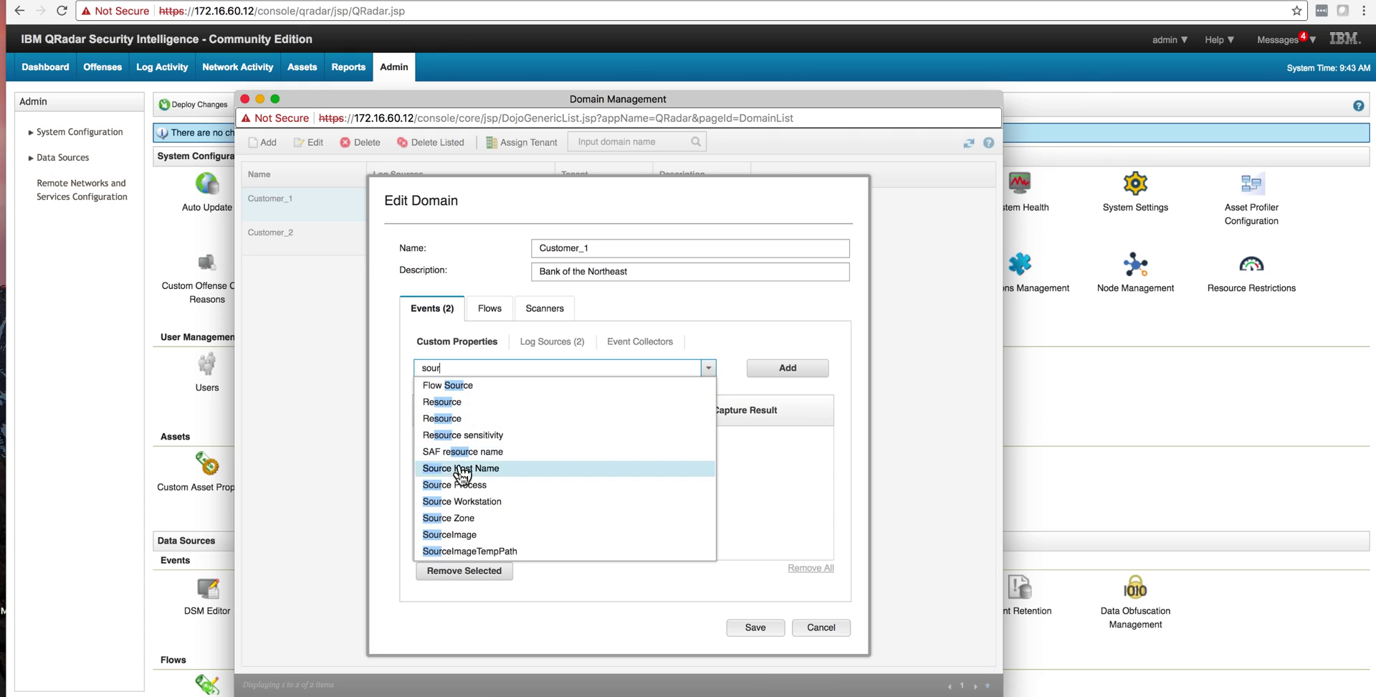
pyautogui.click(463, 505)
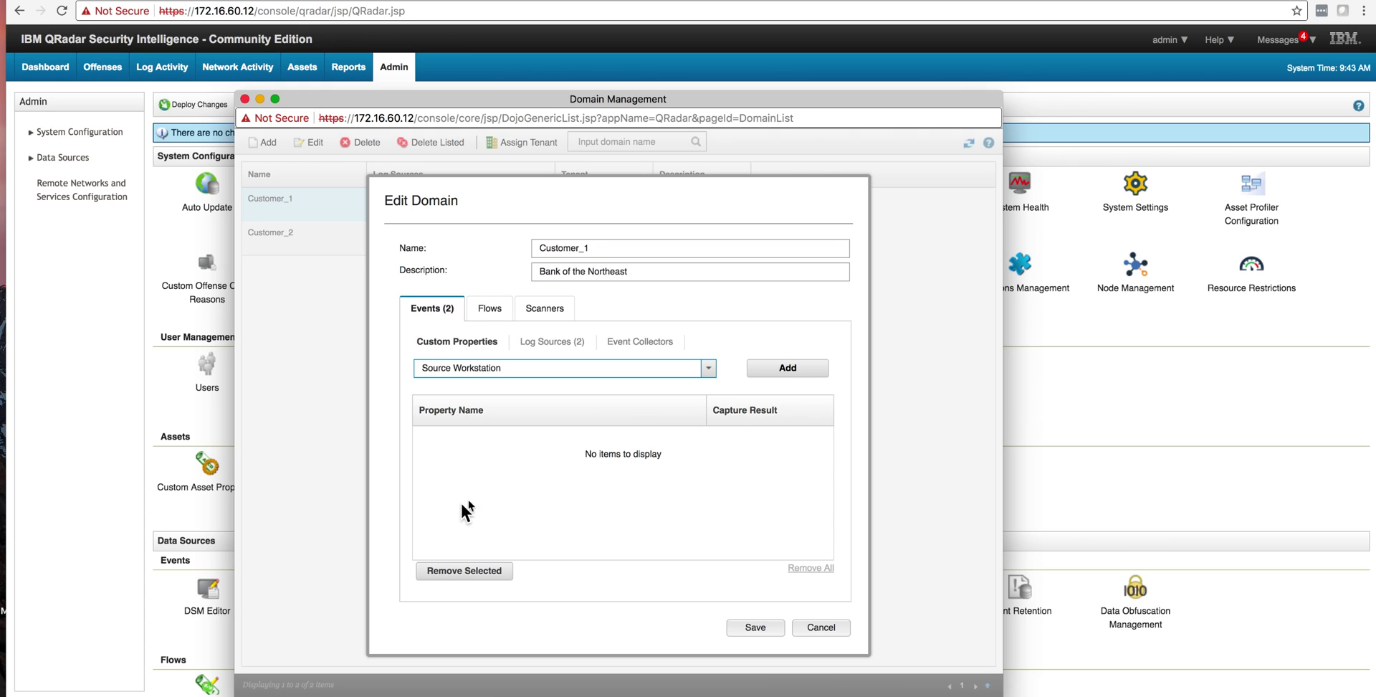
pyautogui.click(764, 368)
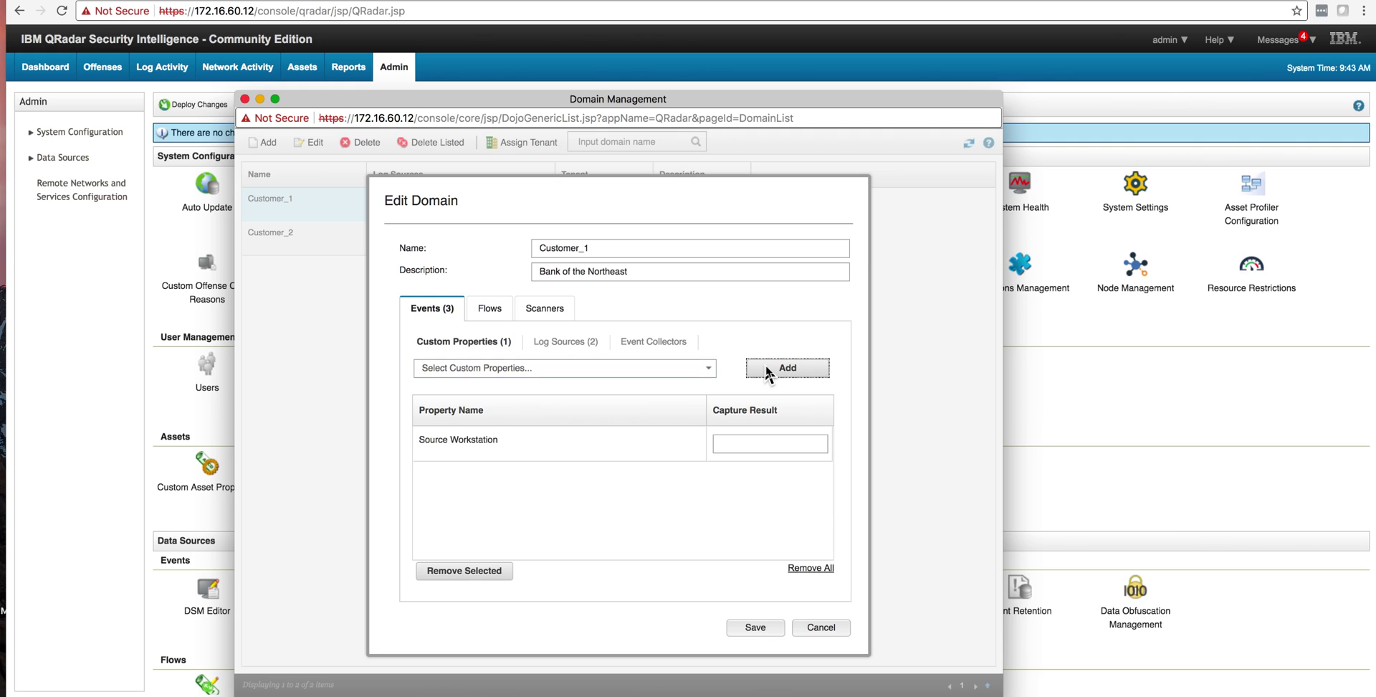
pyautogui.click(731, 445)
pyautogui.click(821, 627)
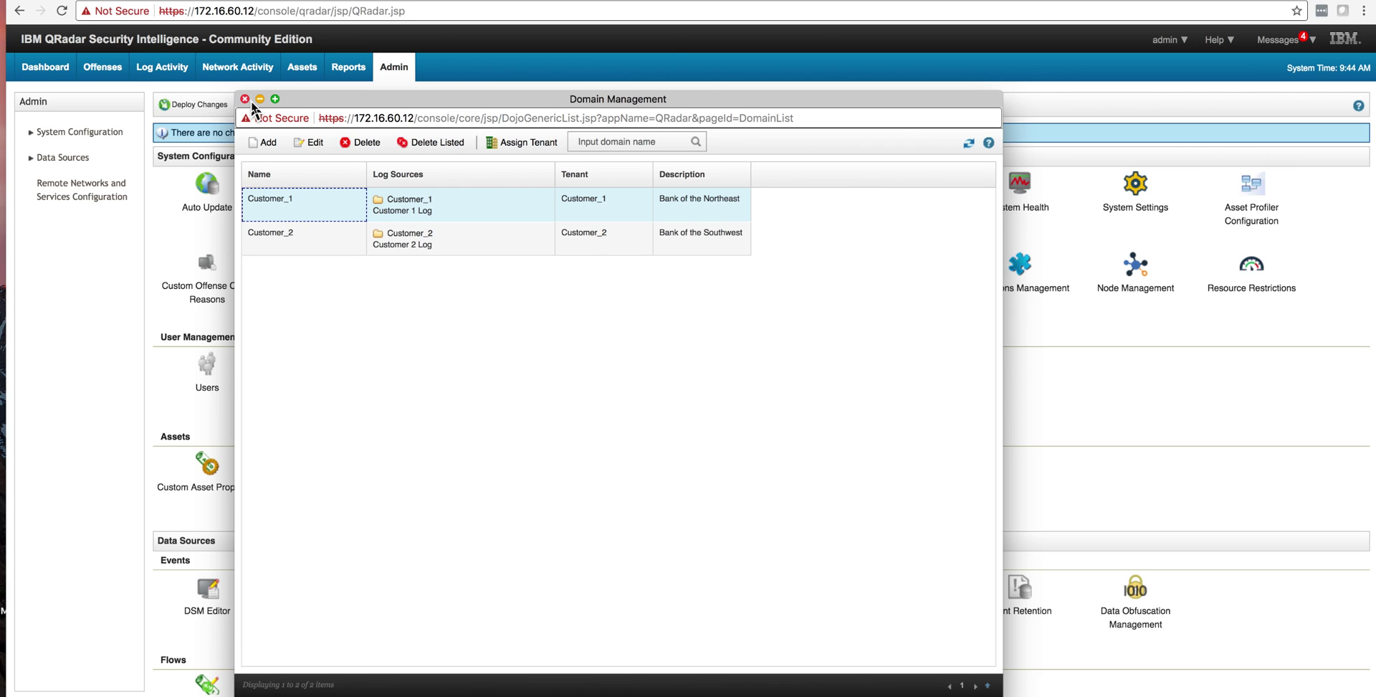
# - Switch to the White Board and draw a tab outline labelled ADMIN inside the QRadar CE box
pyautogui.press('super+Tab')
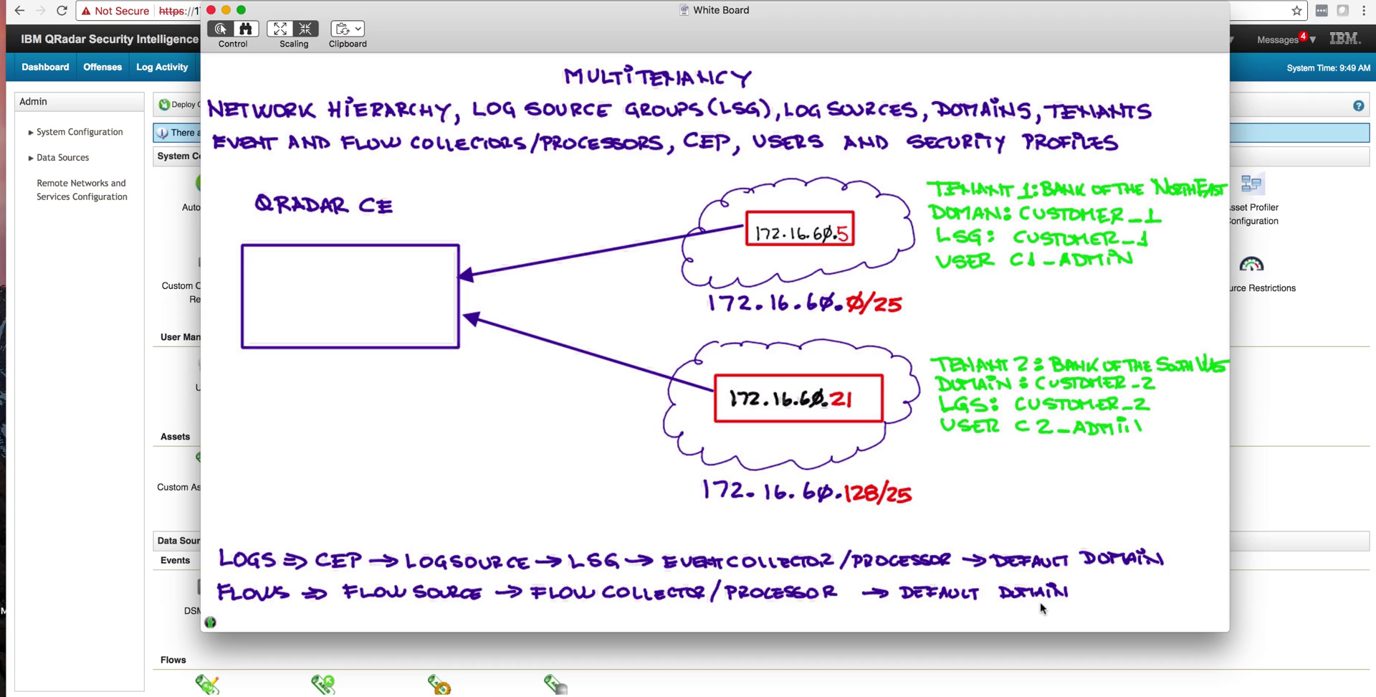
pyautogui.moveTo(261, 307)
pyautogui.mouseDown()
pyautogui.moveTo(358, 284)
pyautogui.moveTo(431, 310)
pyautogui.mouseUp()
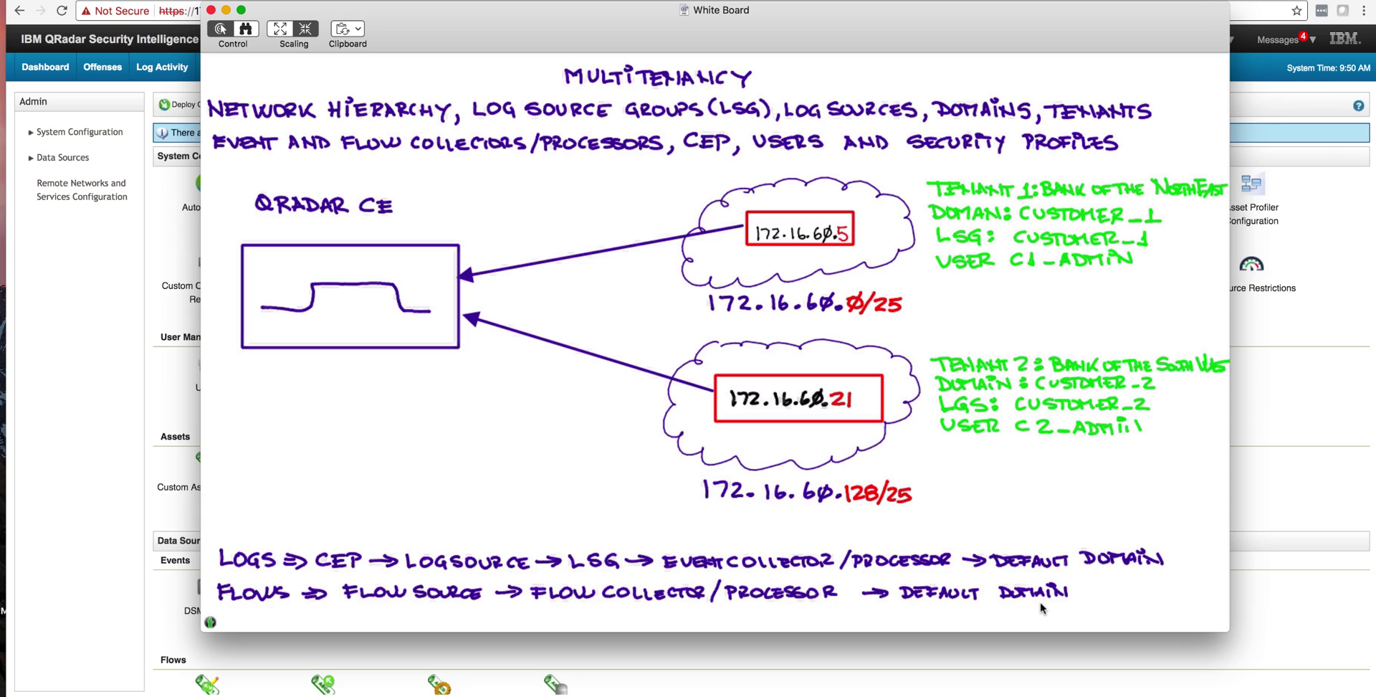
pyautogui.moveTo(319, 306)
pyautogui.mouseDown()
pyautogui.moveTo(338, 293)
pyautogui.moveTo(373, 306)
pyautogui.mouseUp()
pyautogui.moveTo(376, 297); pyautogui.dragTo(395, 292)
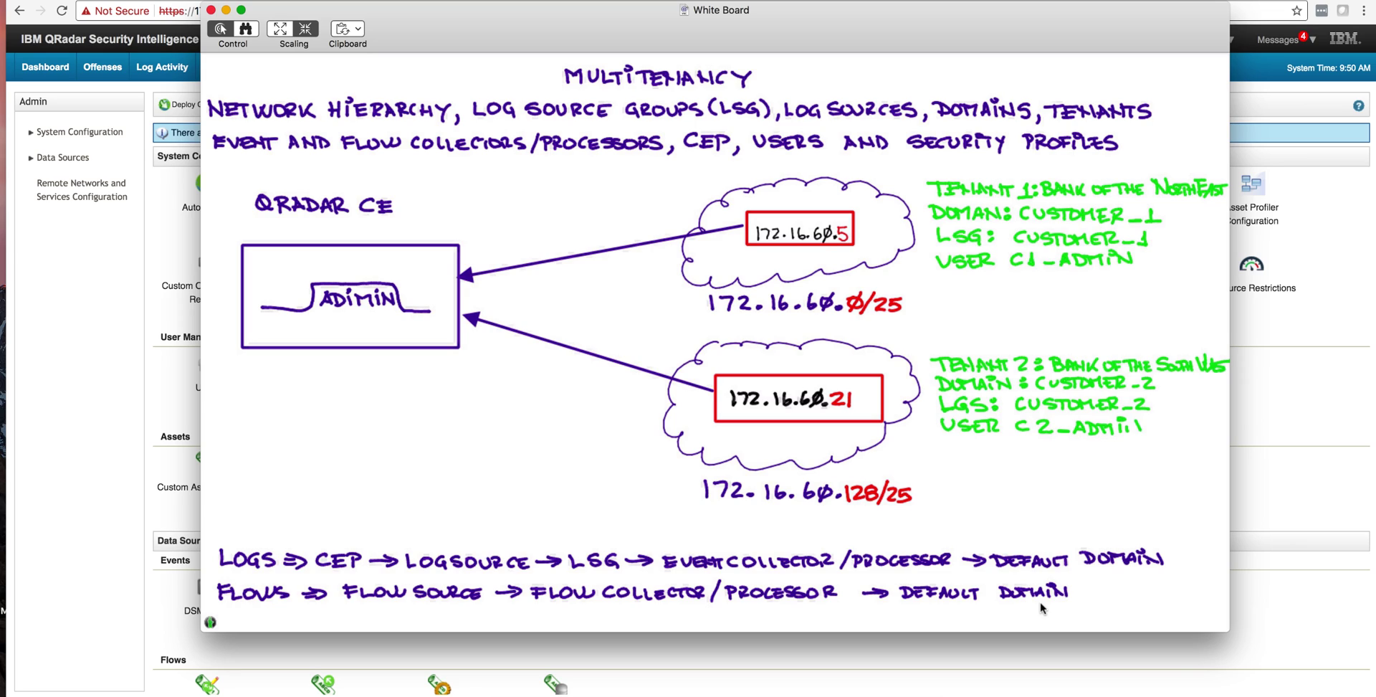